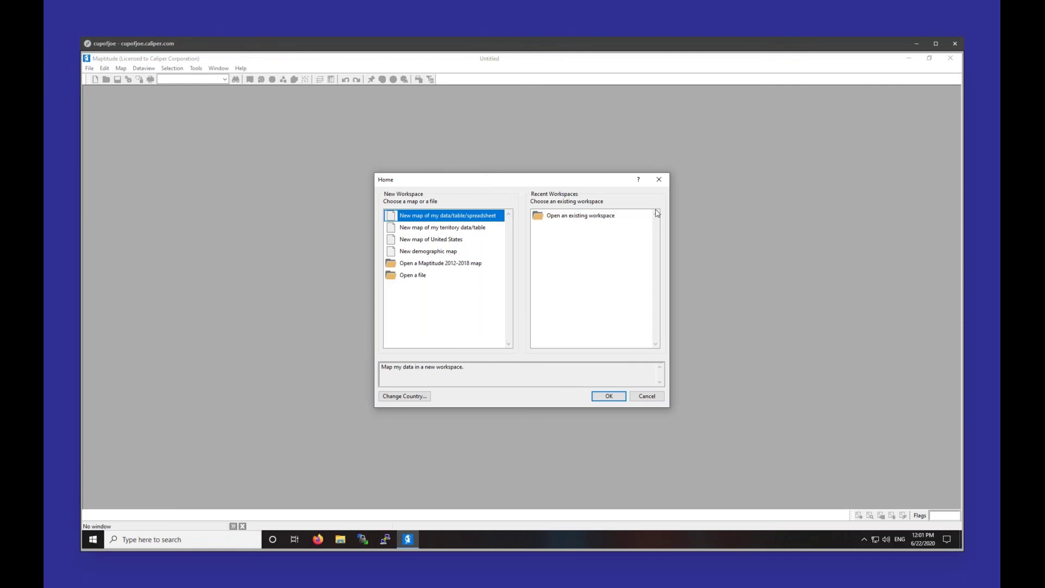
Step: Open the MapPoint map file My Data.ptm from the Training folder in a new workspace
click(455, 275)
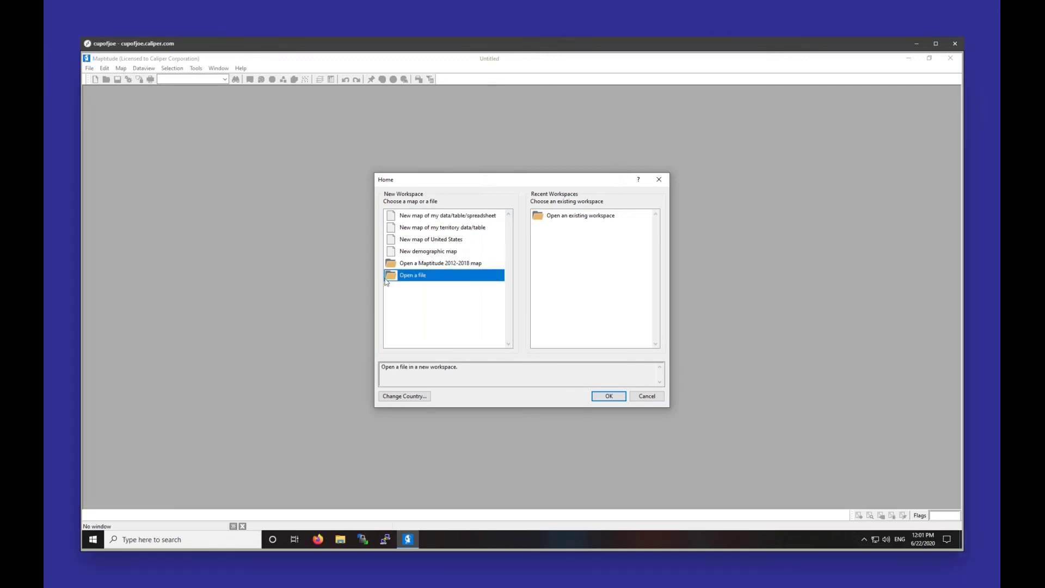
click(619, 397)
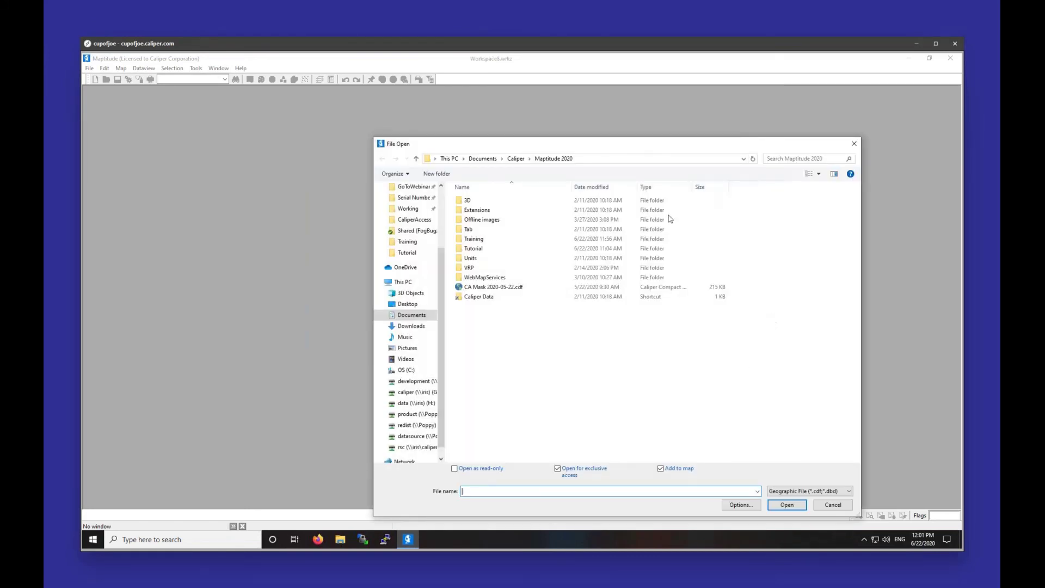
click(495, 242)
double_click(496, 242)
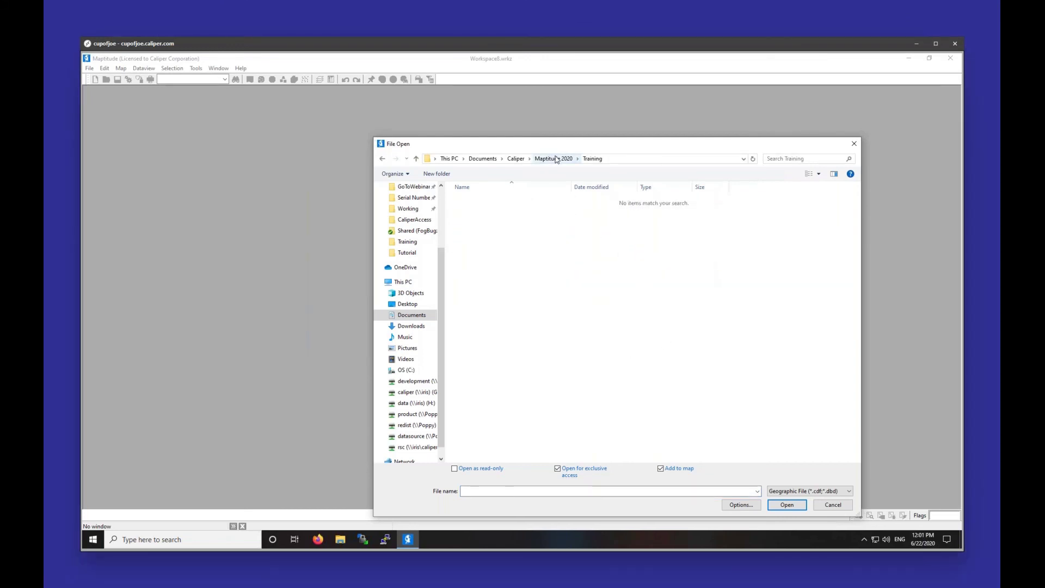
click(829, 493)
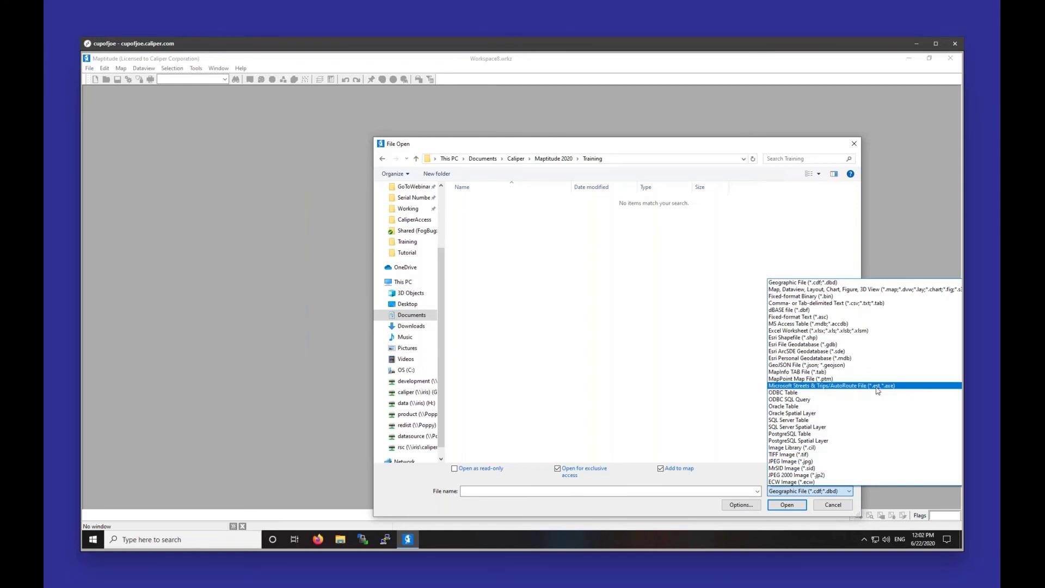
click(811, 378)
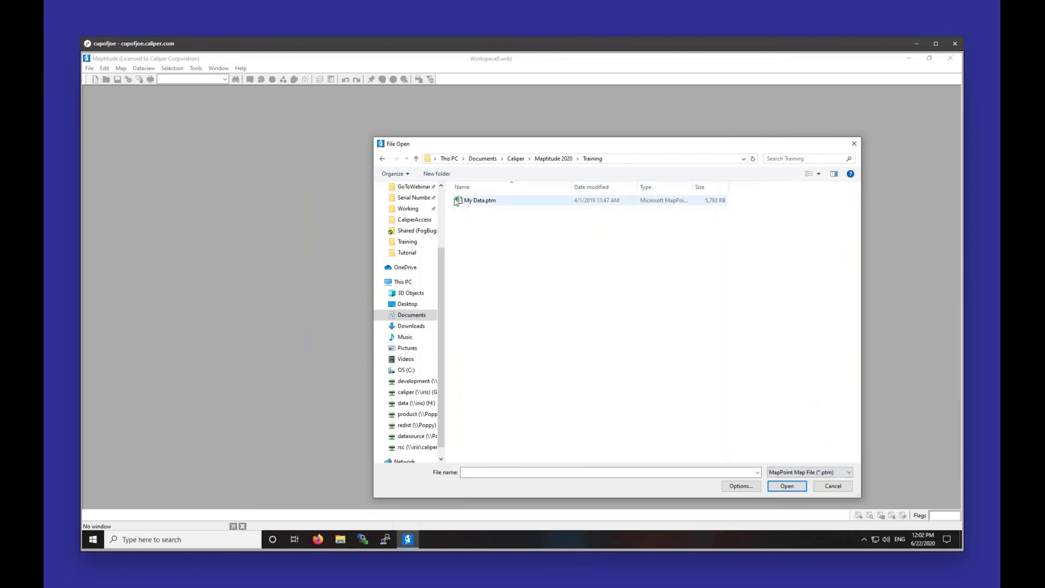
double_click(490, 205)
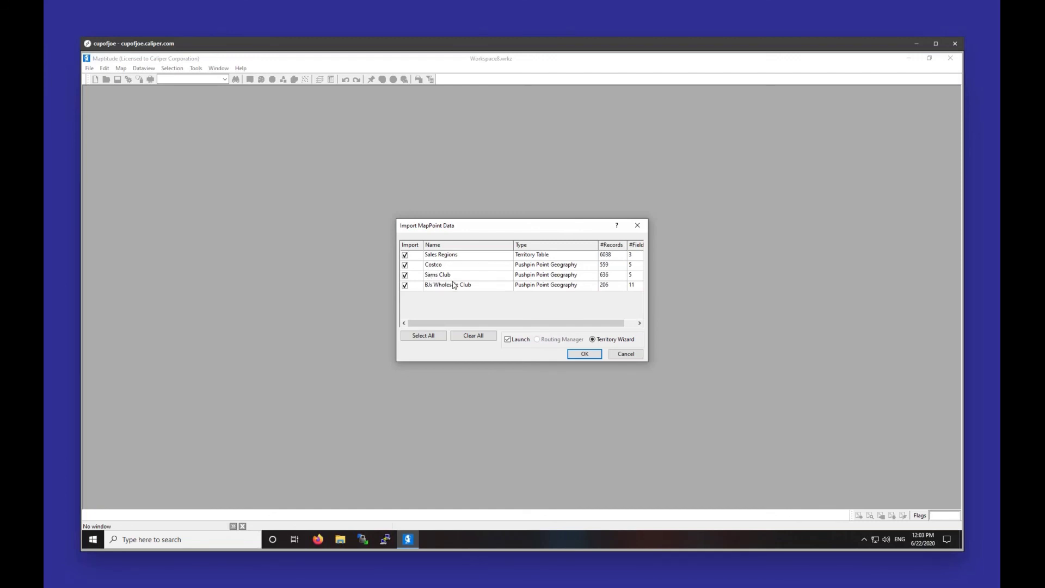
Step: Import the Sales Regions, Costco and Sams Club data sets without BJs Wholesale Club, keeping the Territory Wizard launch enabled
click(405, 286)
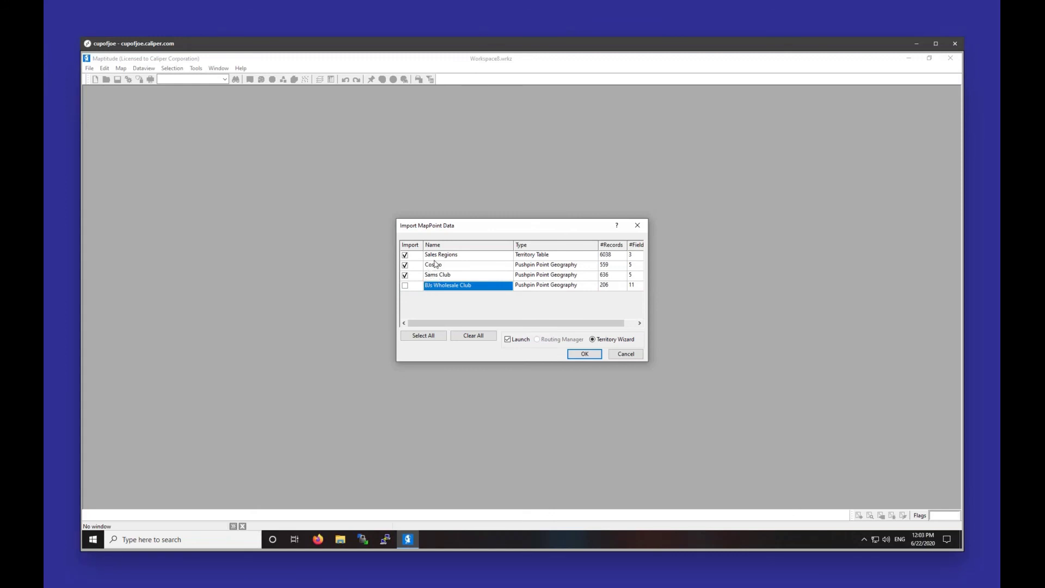
click(551, 255)
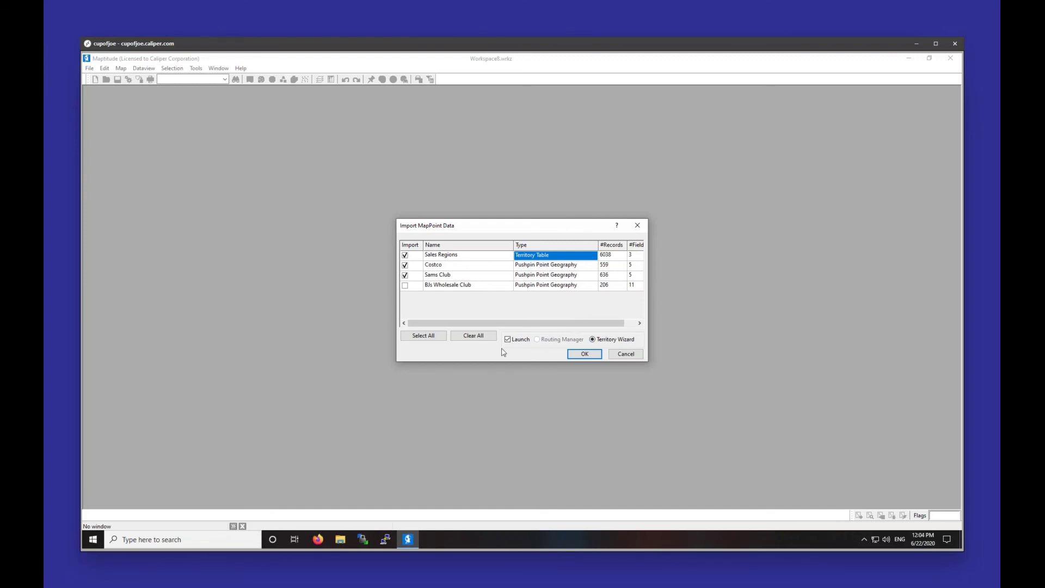
click(570, 356)
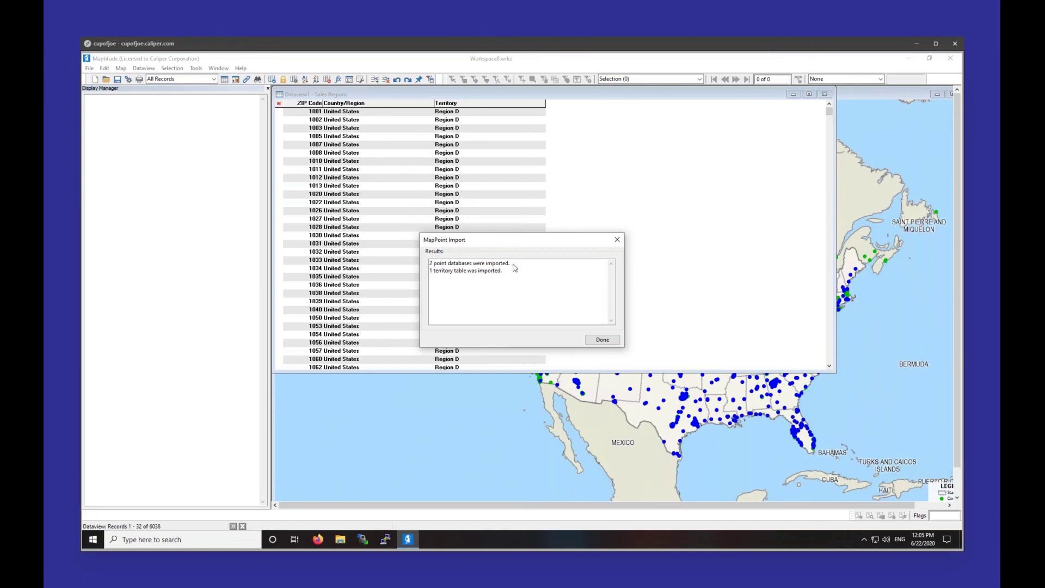
click(487, 272)
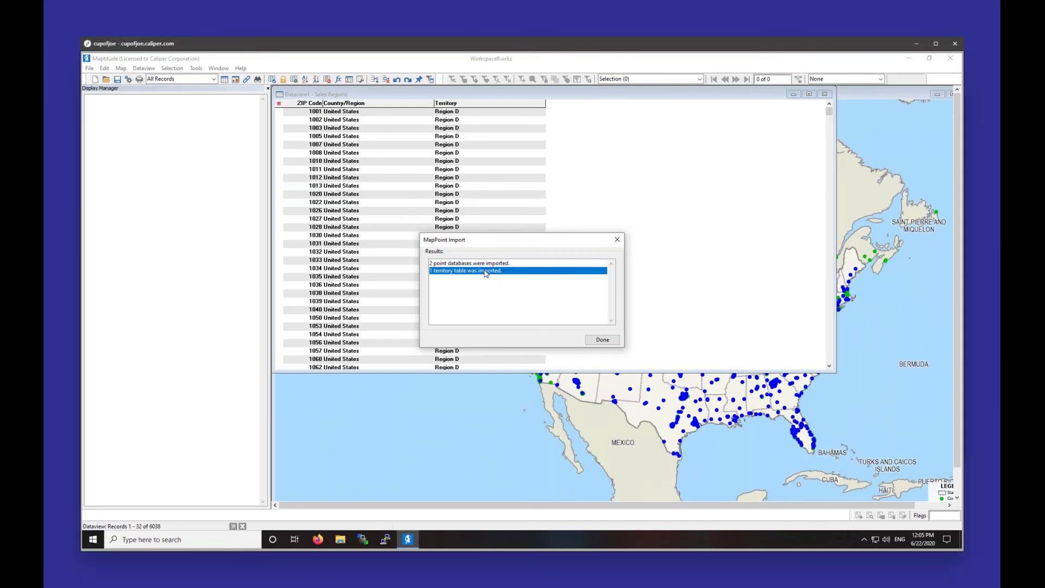
Step: Base the new territories on the Sales Regions table, matching its ZIP Code field to the 5-Digit ZIP Code layer
click(601, 339)
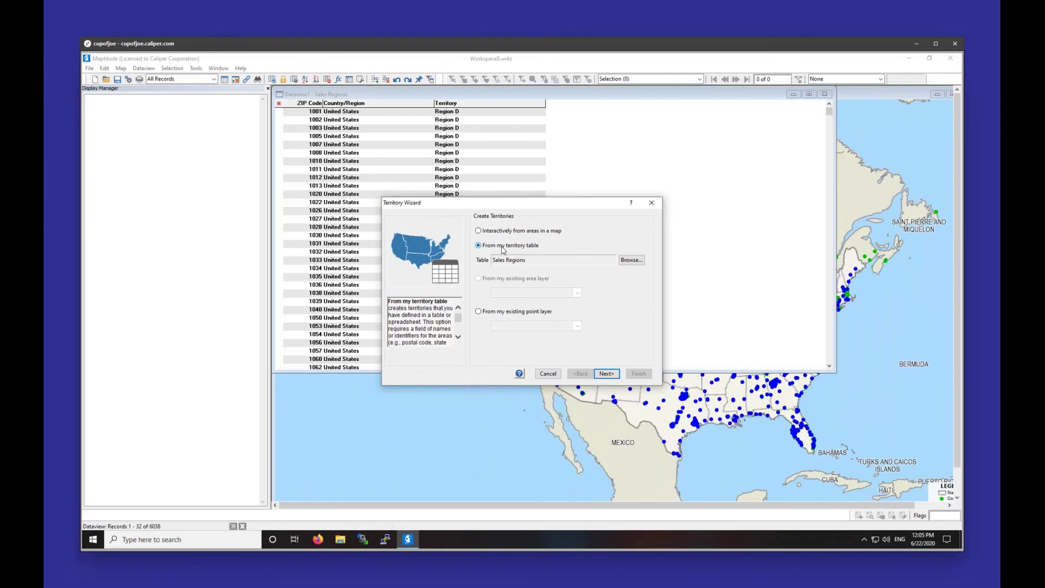
click(605, 374)
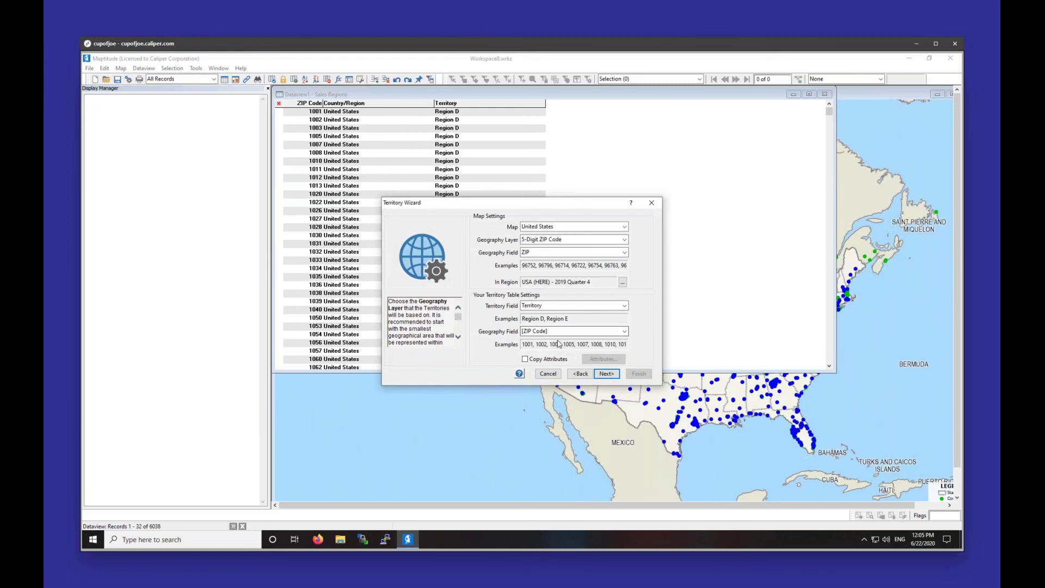
click(608, 374)
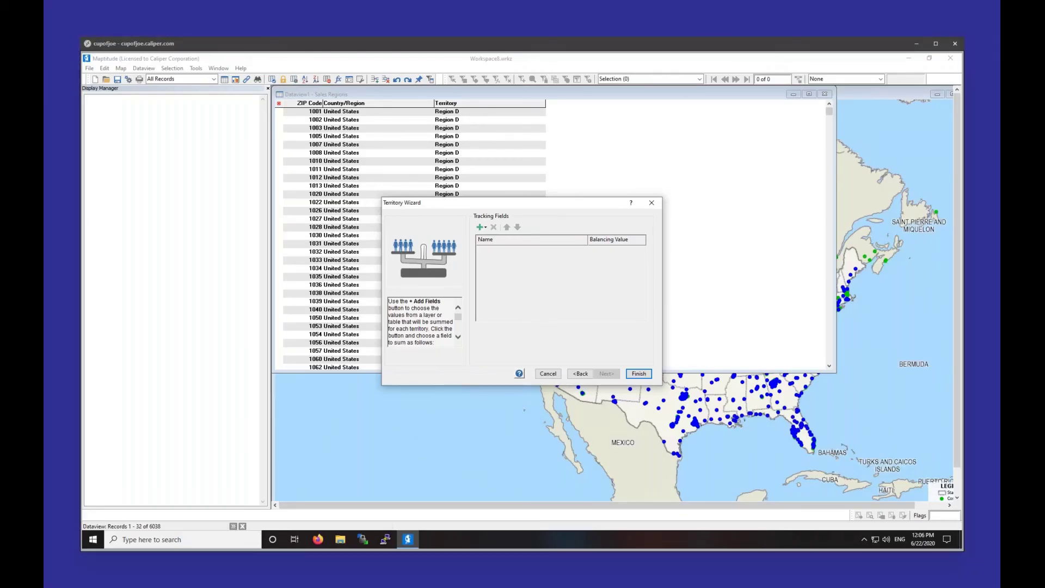
Step: Import Current Stores, Competitors, Target Households and Target Persons as tracking fields from Sheet1 of MarketData.xlsx, using ZIP as the geography field
click(482, 228)
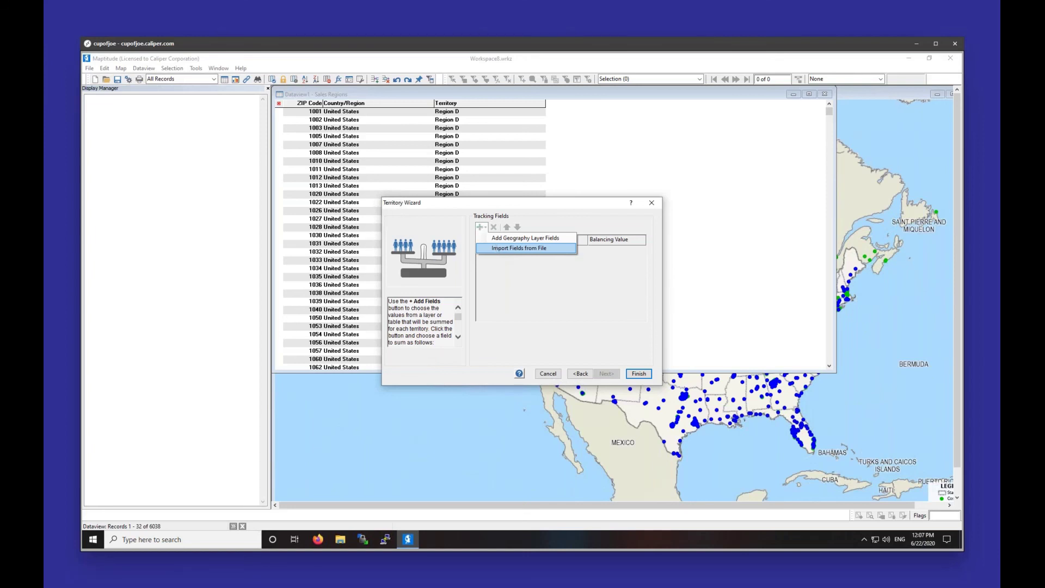
click(498, 248)
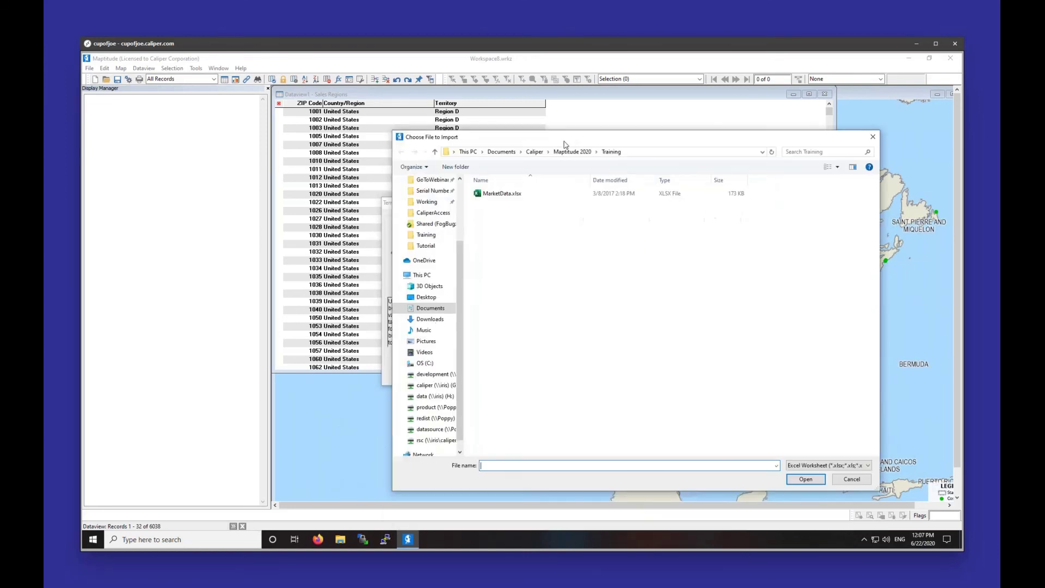
double_click(545, 196)
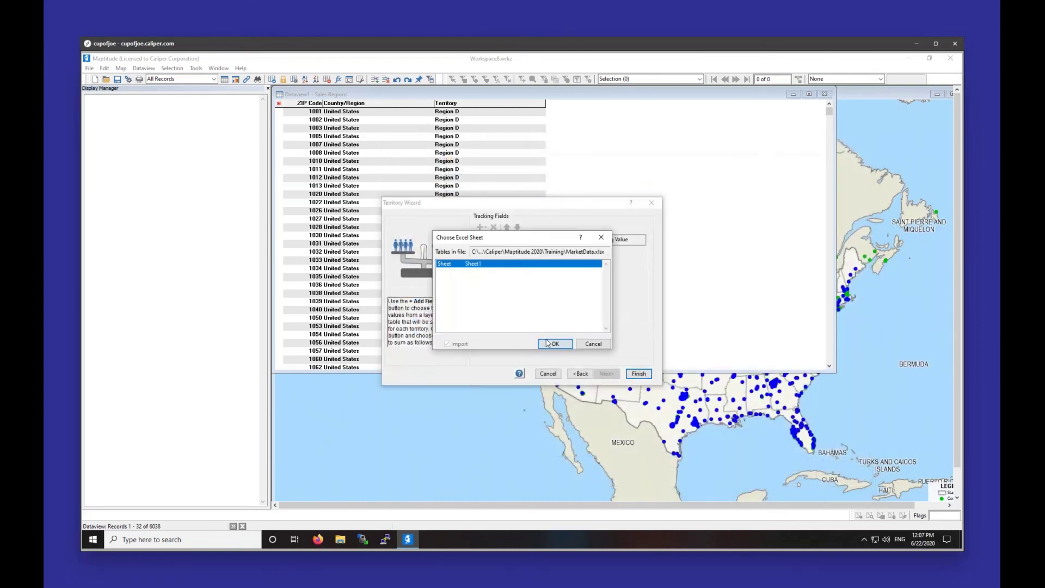
click(547, 341)
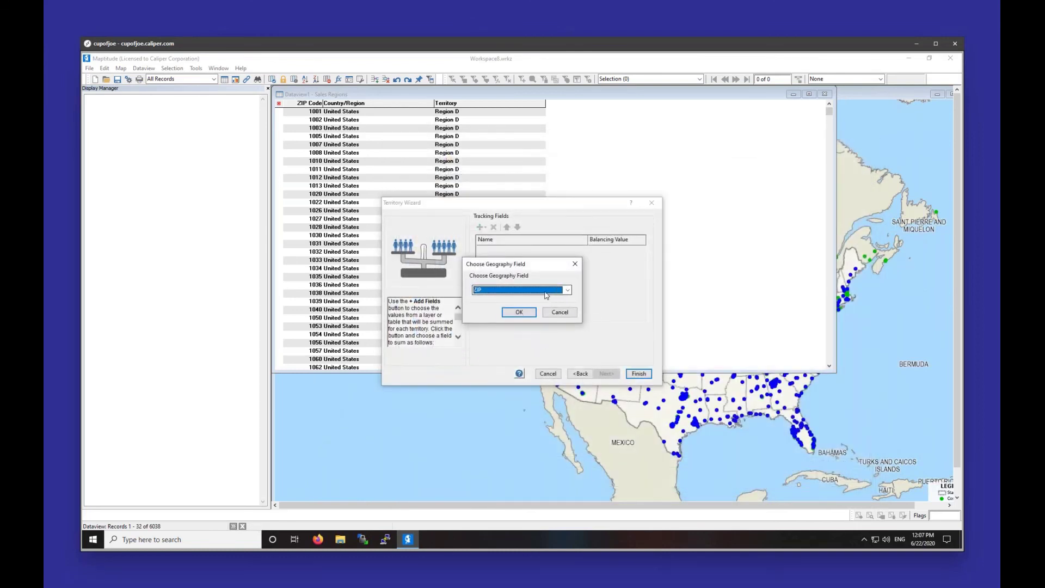
click(517, 315)
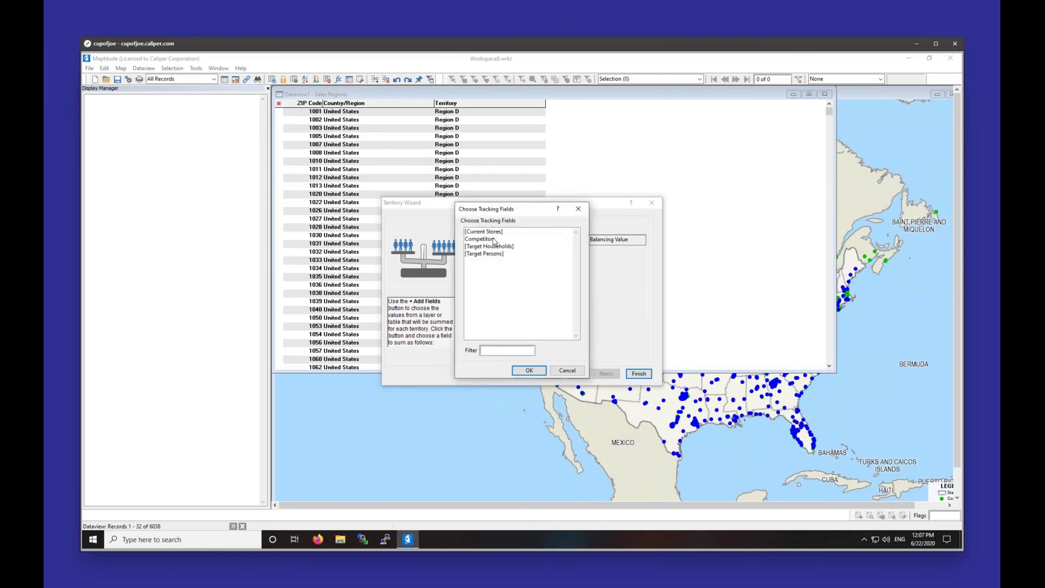
drag(495, 233, 496, 256)
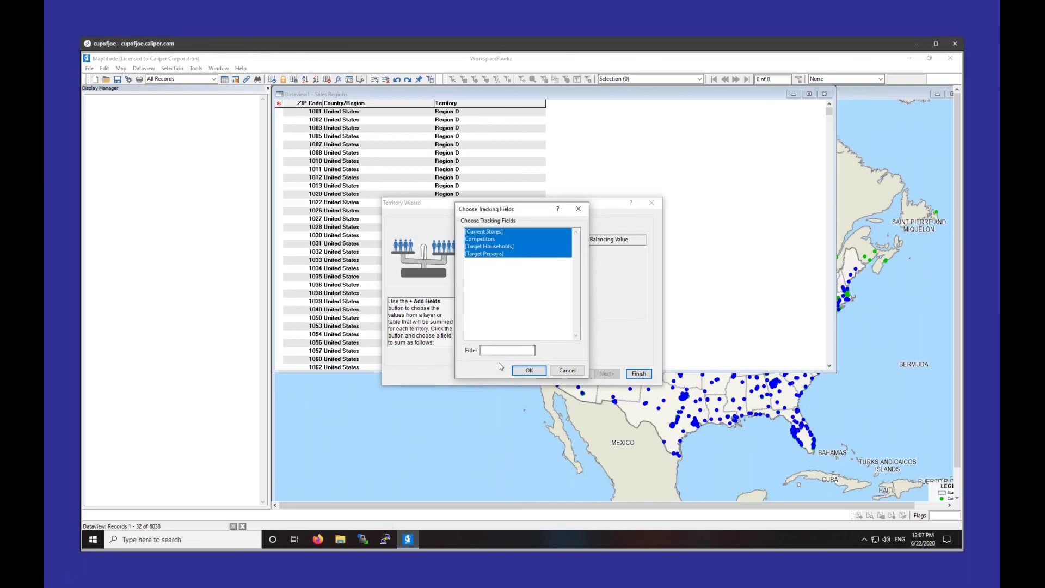
click(526, 371)
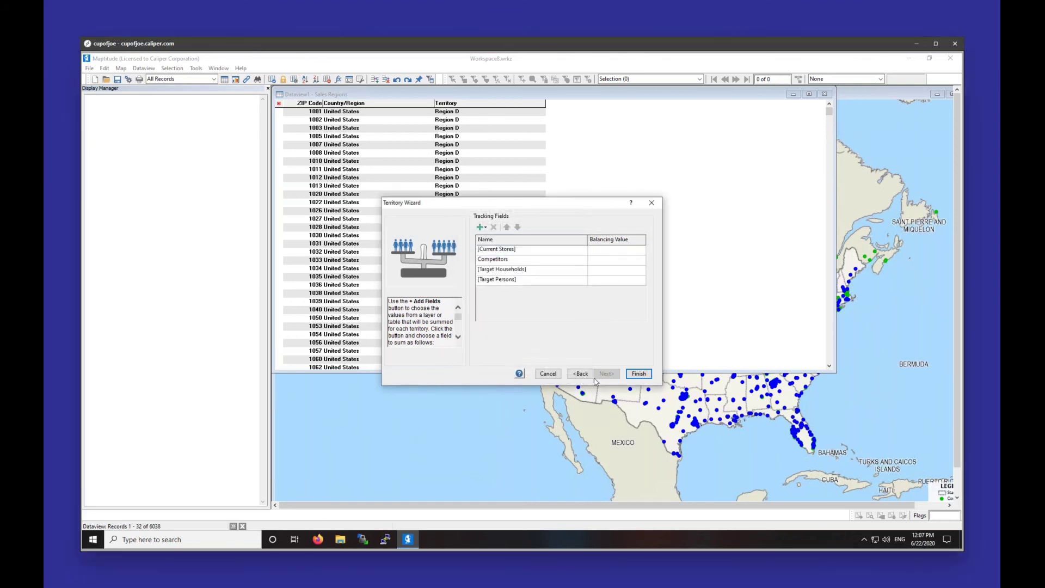
Step: Generate the territories with enclosing ZIP Codes assigned to the territory of their ZIP Code points, and maximize the map window
click(638, 373)
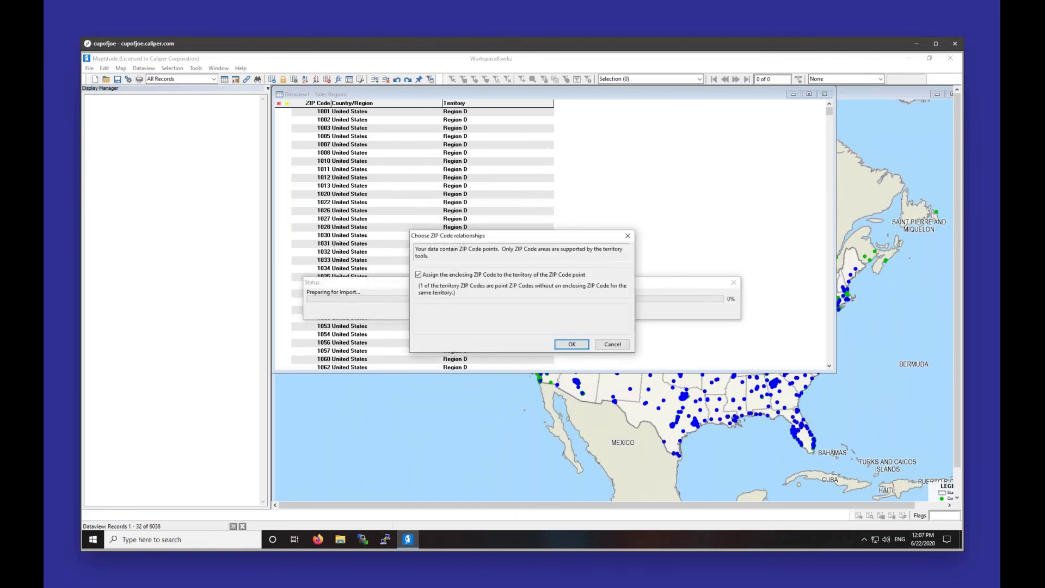
click(560, 341)
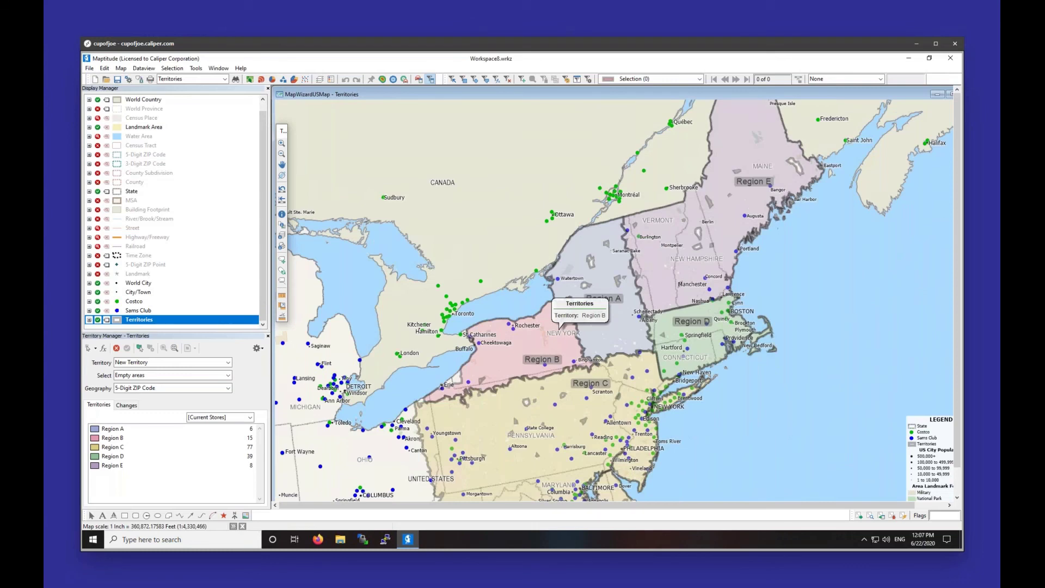
click(950, 95)
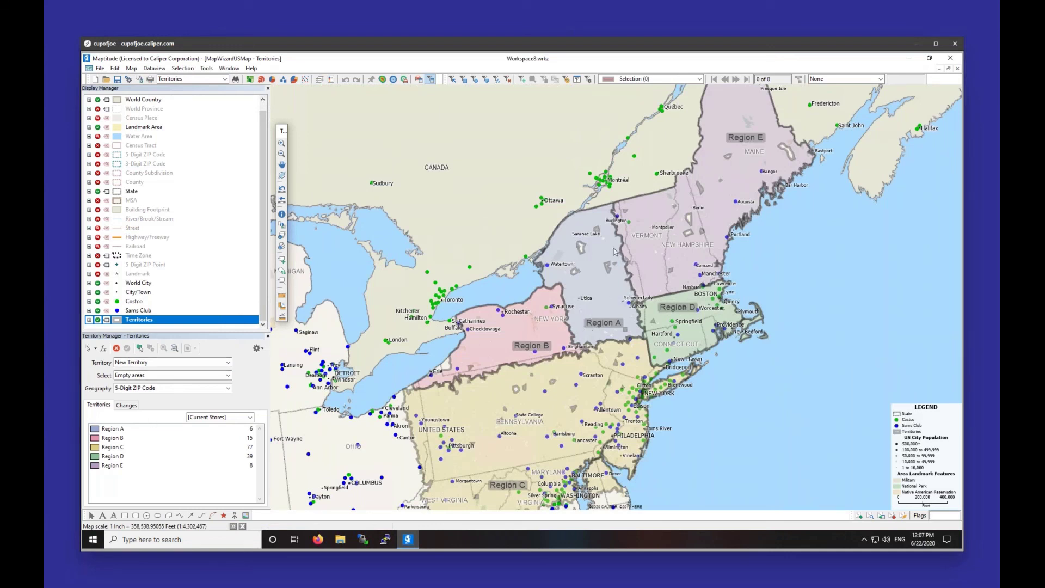
Step: Open the Maptitude Learning Portal from the help resources and find the tutorial video "Working with Territories in Maptitude"
click(249, 69)
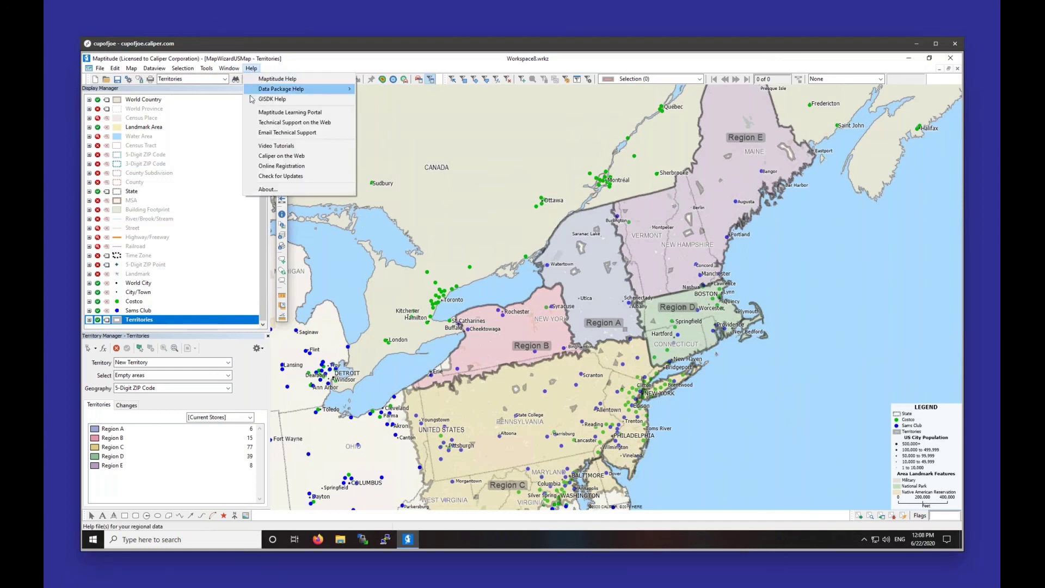
click(252, 113)
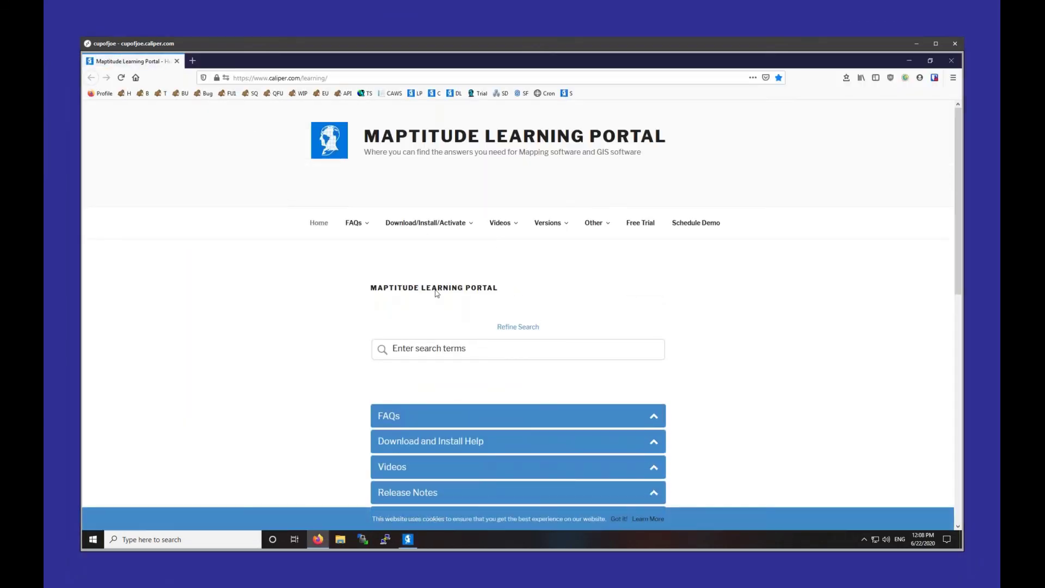
click(488, 344)
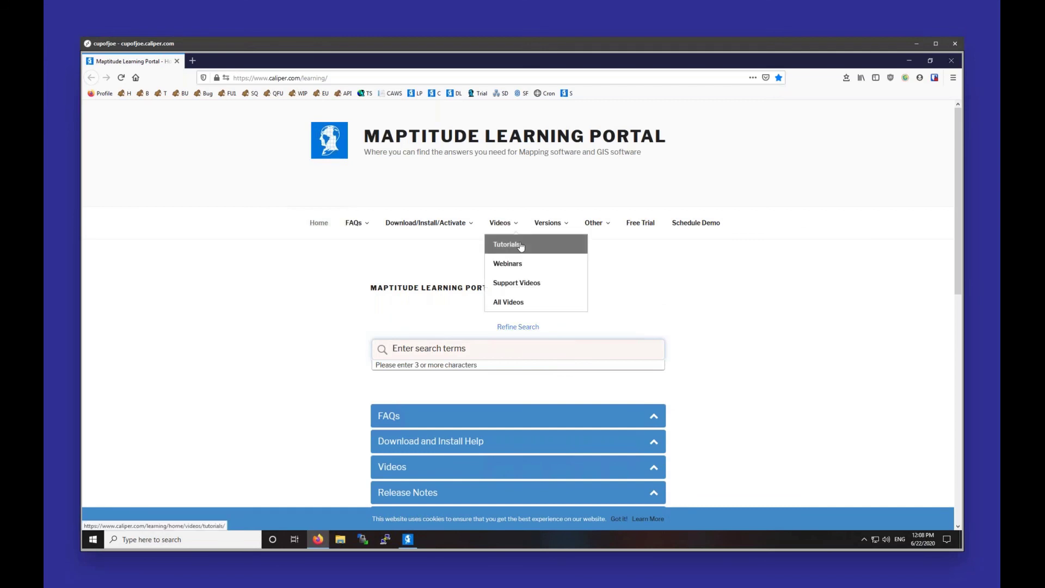
click(522, 246)
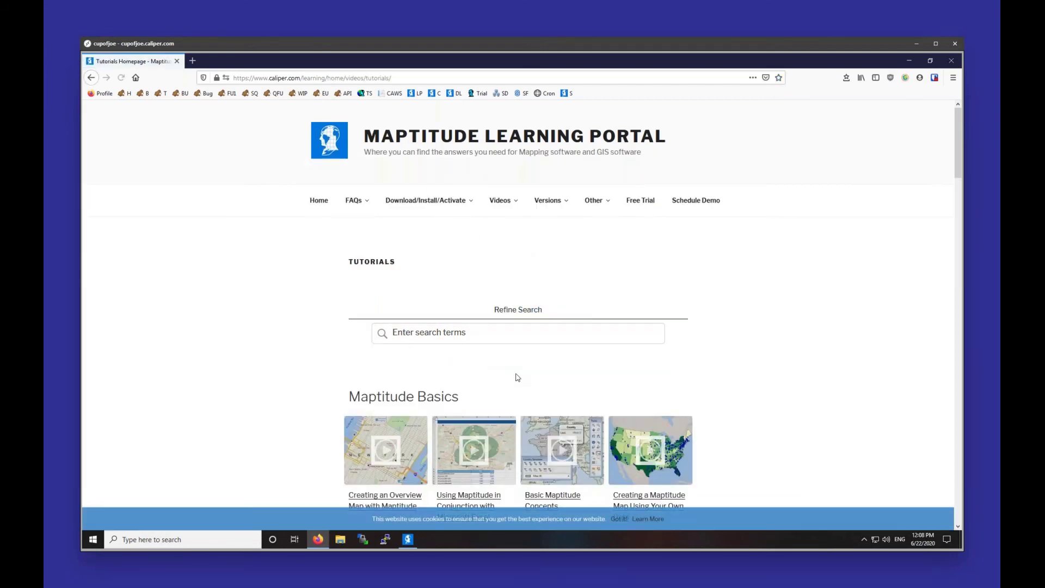
scroll(518, 376, down, 10)
scroll(423, 376, down, 7)
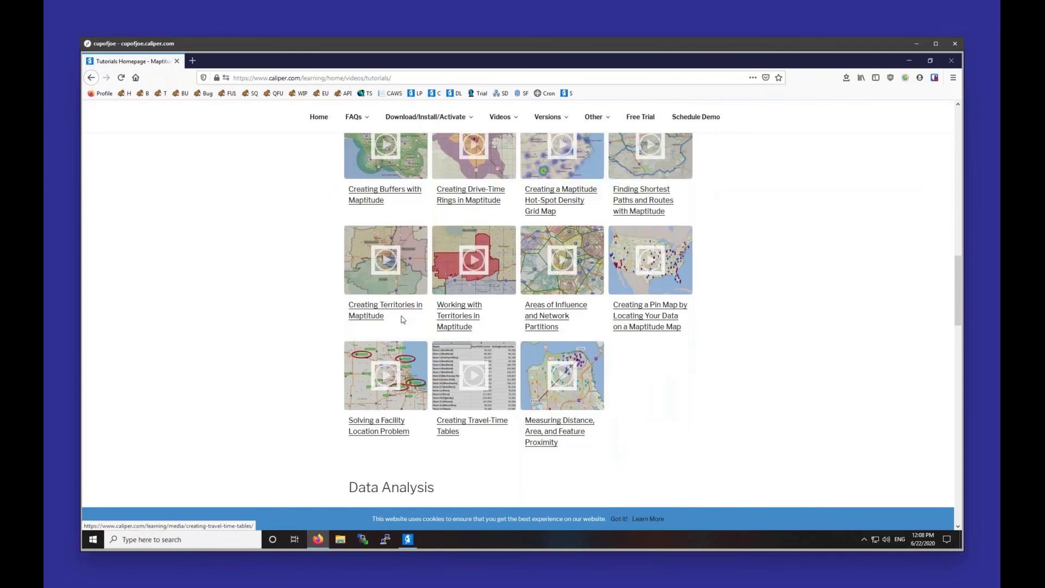
click(462, 312)
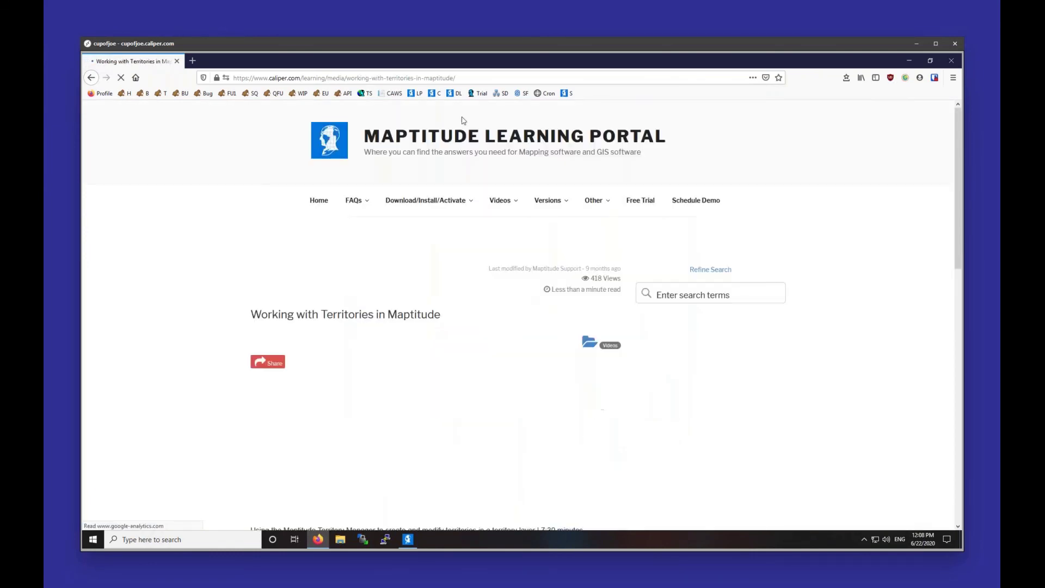
Step: Highlight the tutorial page's web address, and close the browser to return to Maptitude
click(420, 79)
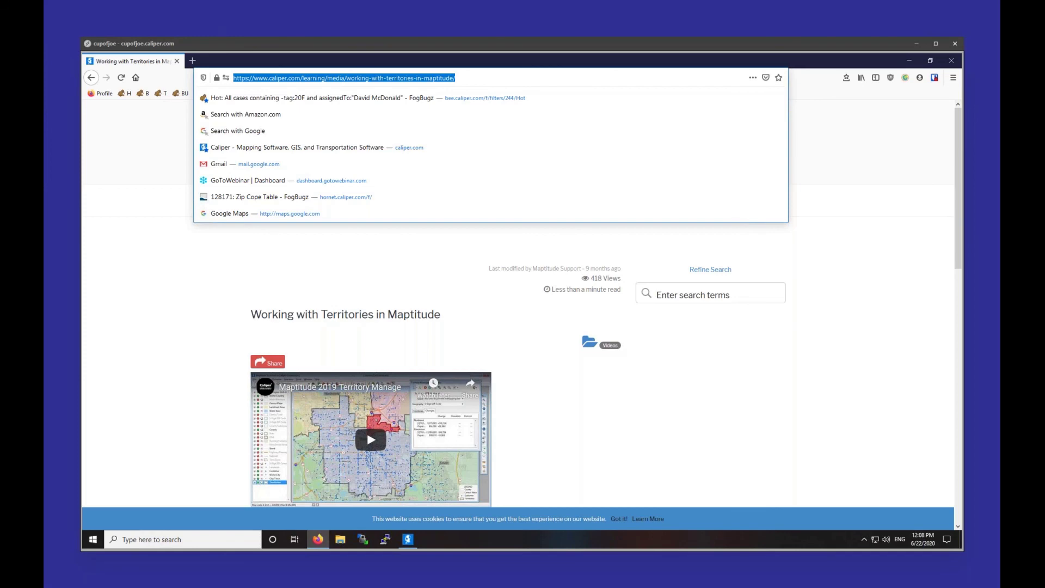
click(821, 182)
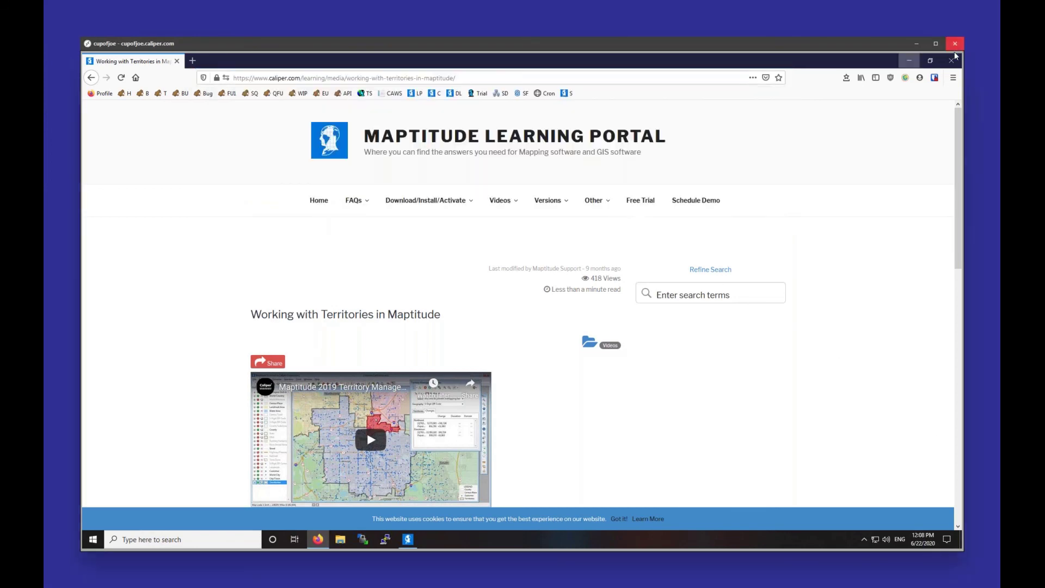
click(952, 61)
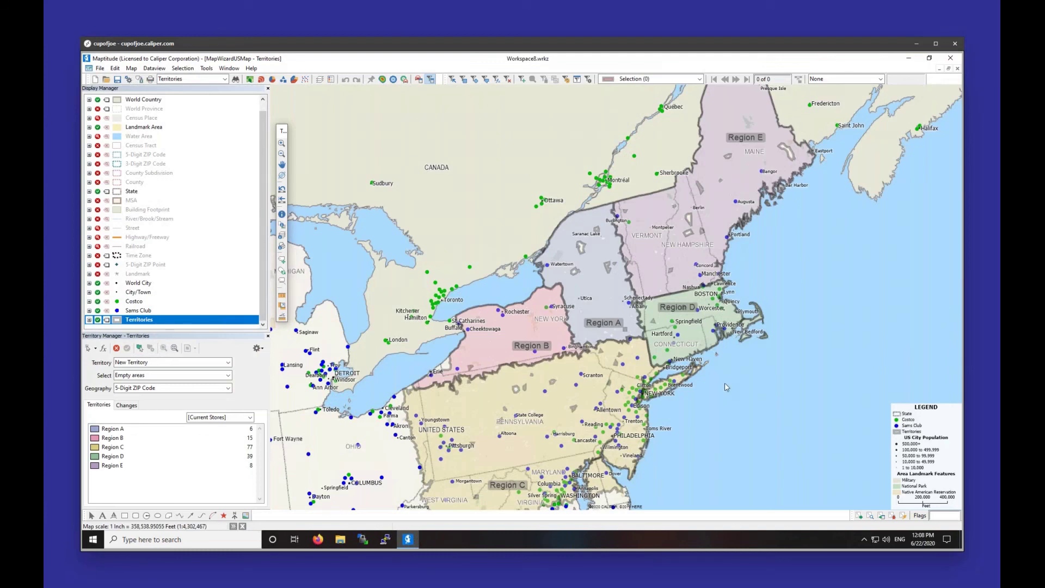
Step: Examine the territory map up close and highlight the imported Costco and Sams Club layers in the layer list
scroll(724, 374, up, 1)
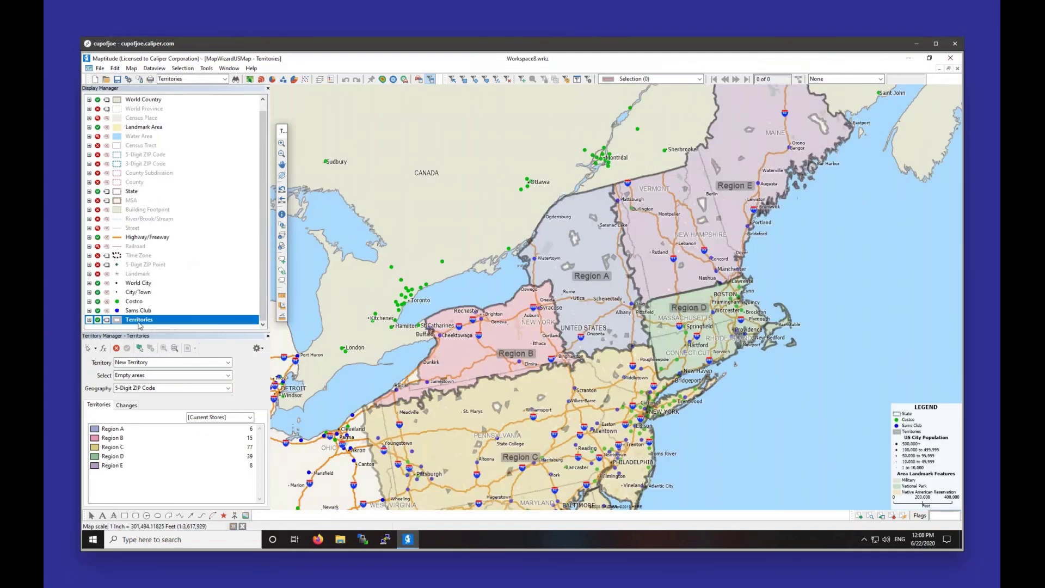
click(146, 303)
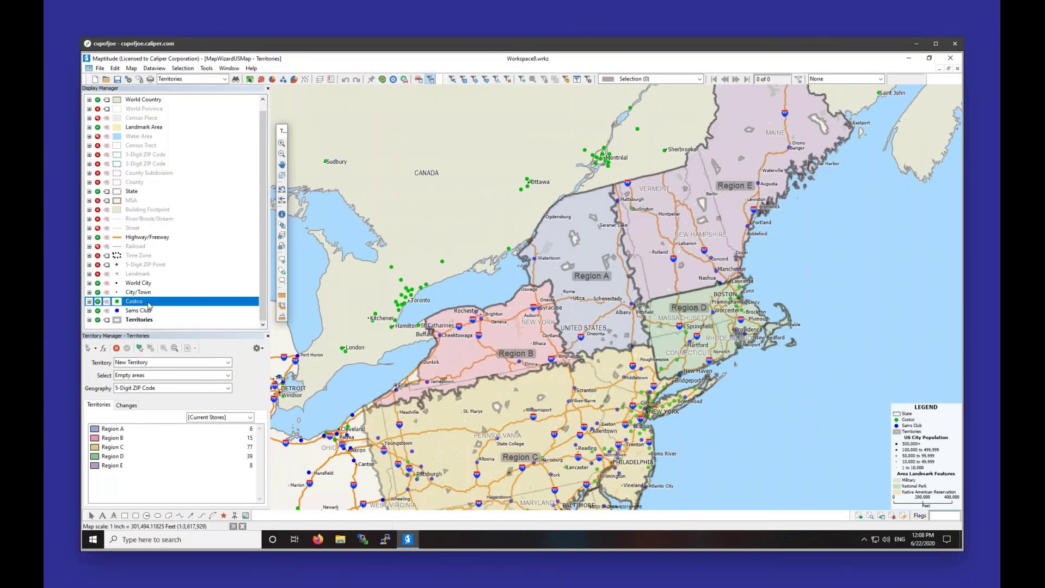
click(131, 312)
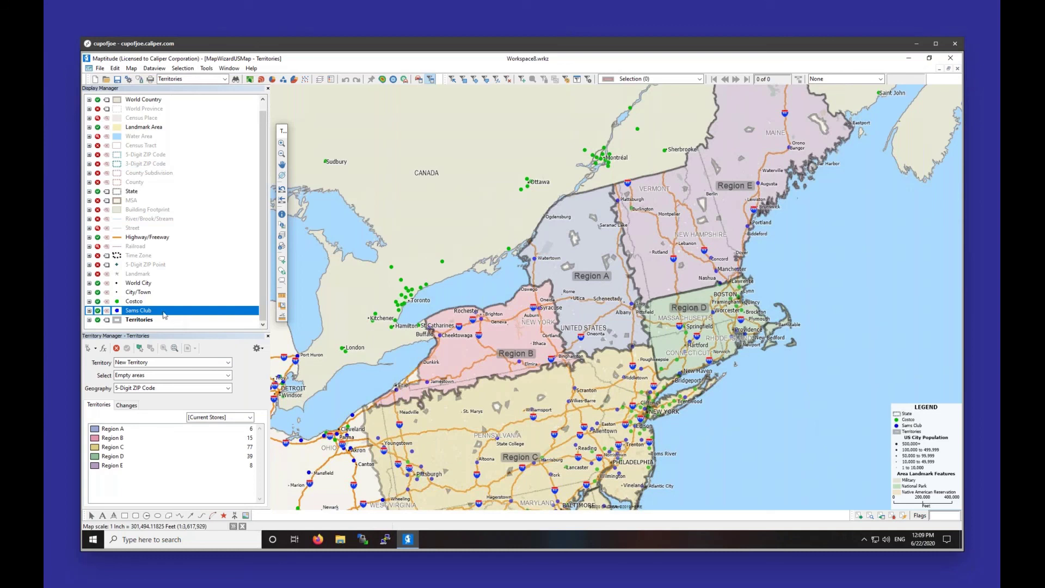
Step: Open the Sams Club layer's records in a new dataview, examine the fields through to the Address column, and close it
right_click(147, 313)
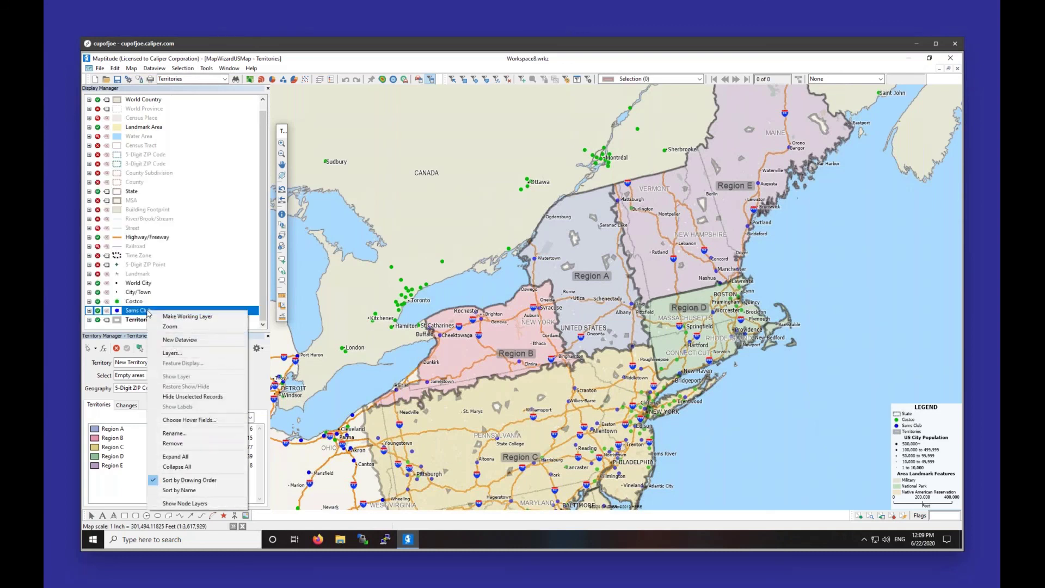
click(172, 339)
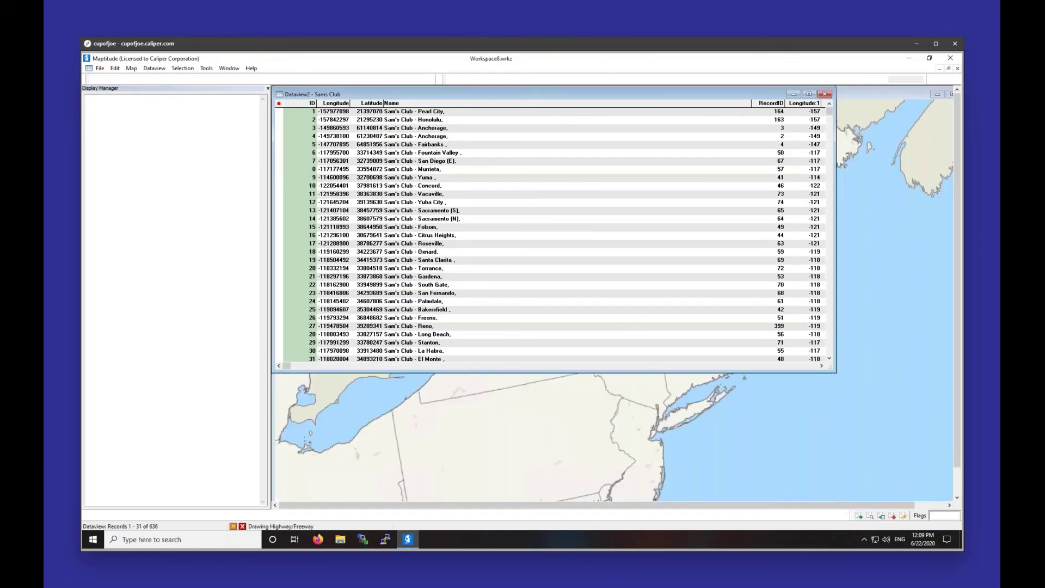
drag(601, 100, 606, 150)
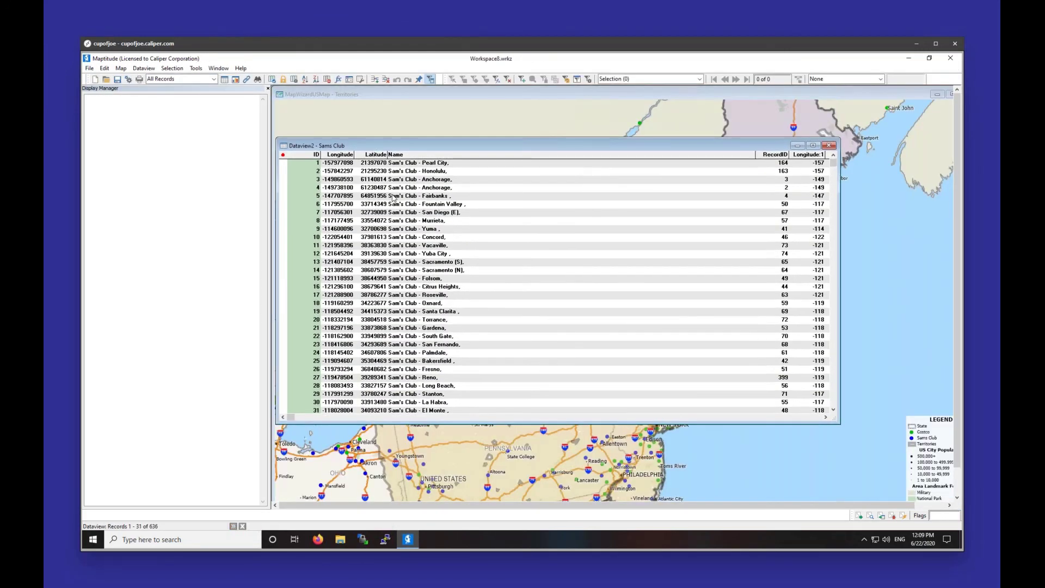
click(826, 418)
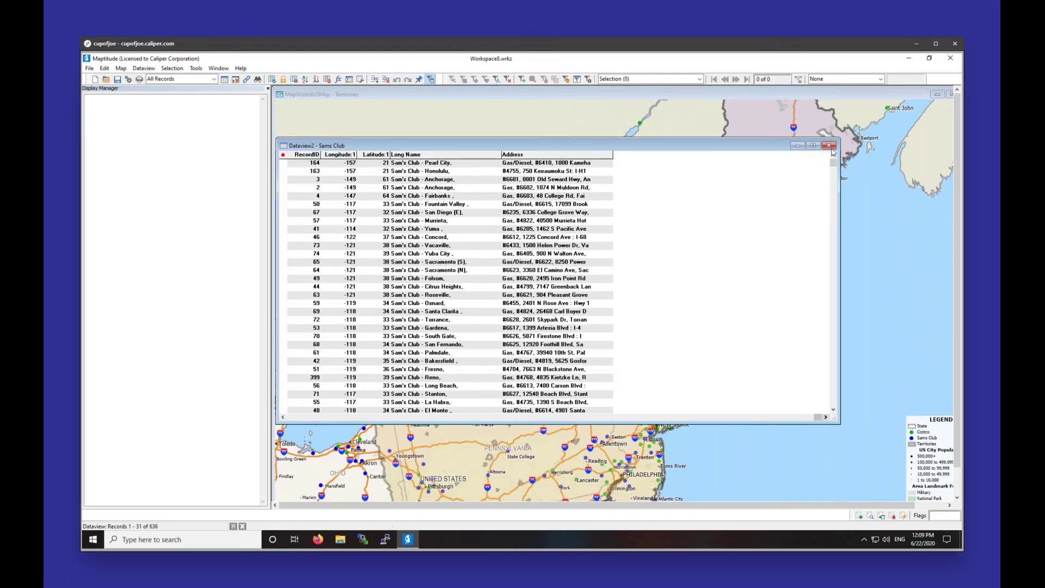
click(575, 181)
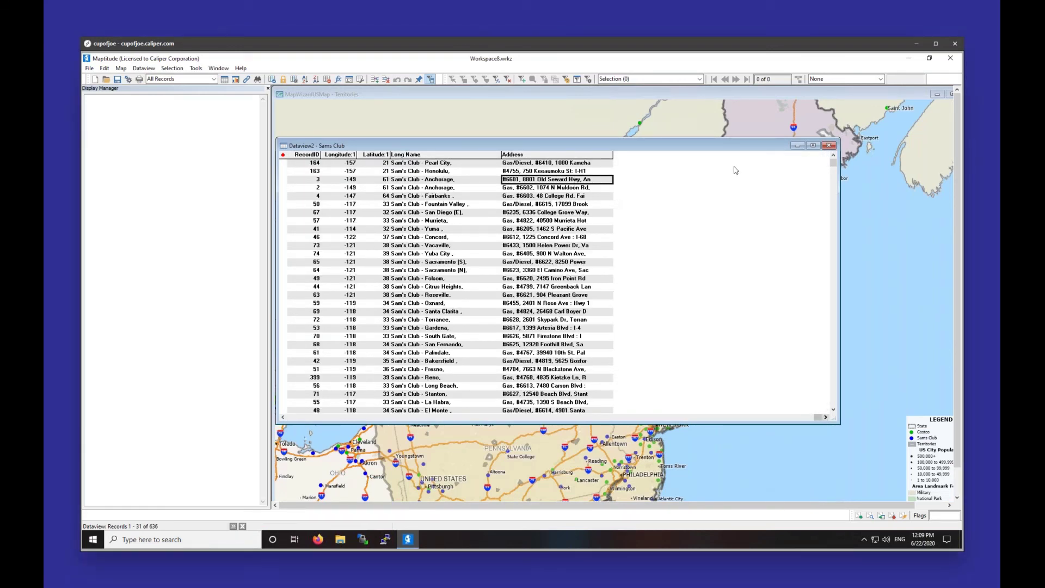
click(828, 134)
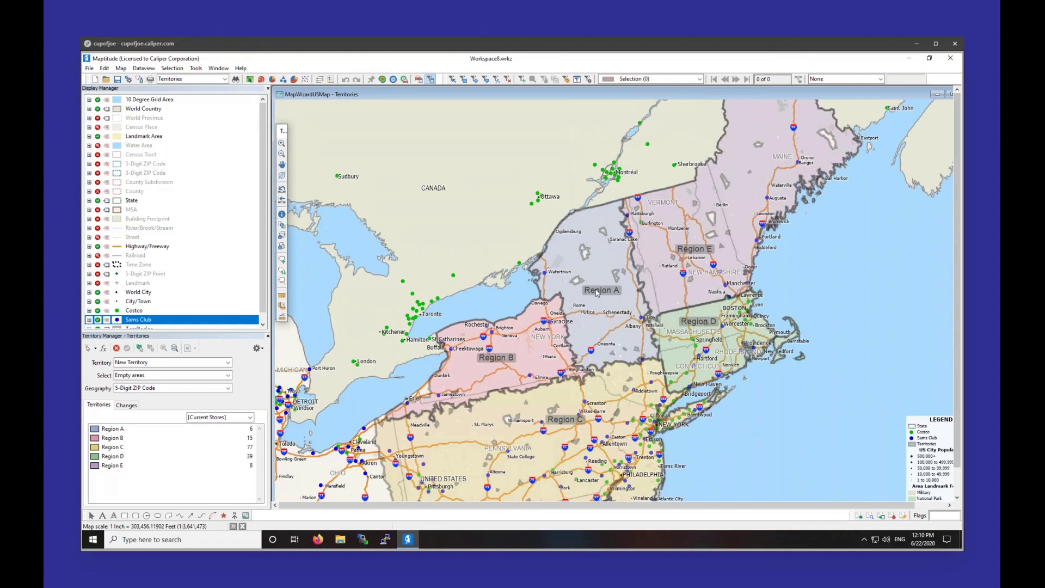
Step: Open the Microsoft Streets & Trips/AutoRoute file "Marion PA to Jersalem NY.est" from the Training folder
click(89, 69)
click(106, 126)
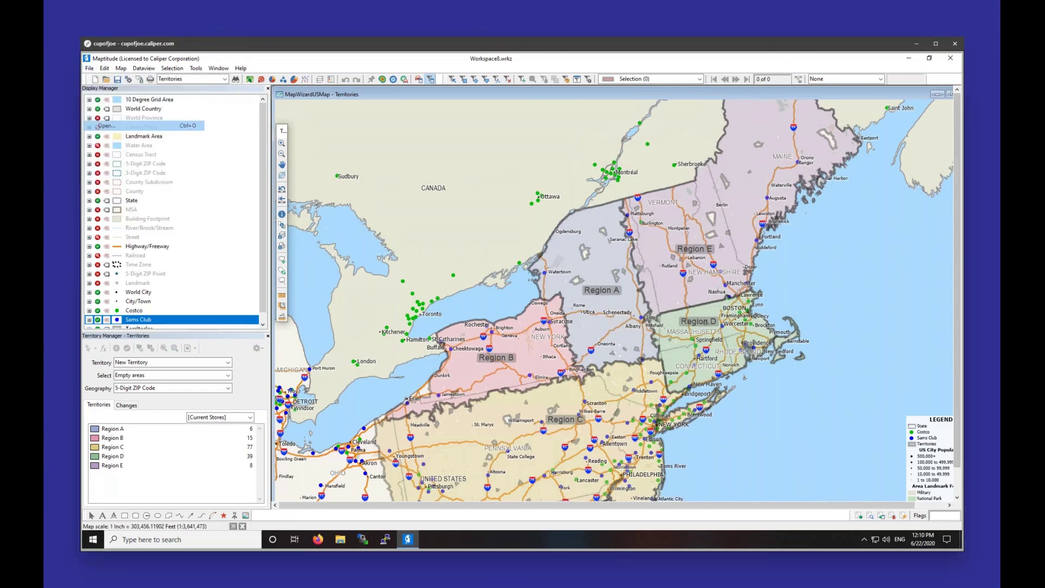
drag(396, 87, 665, 138)
click(767, 458)
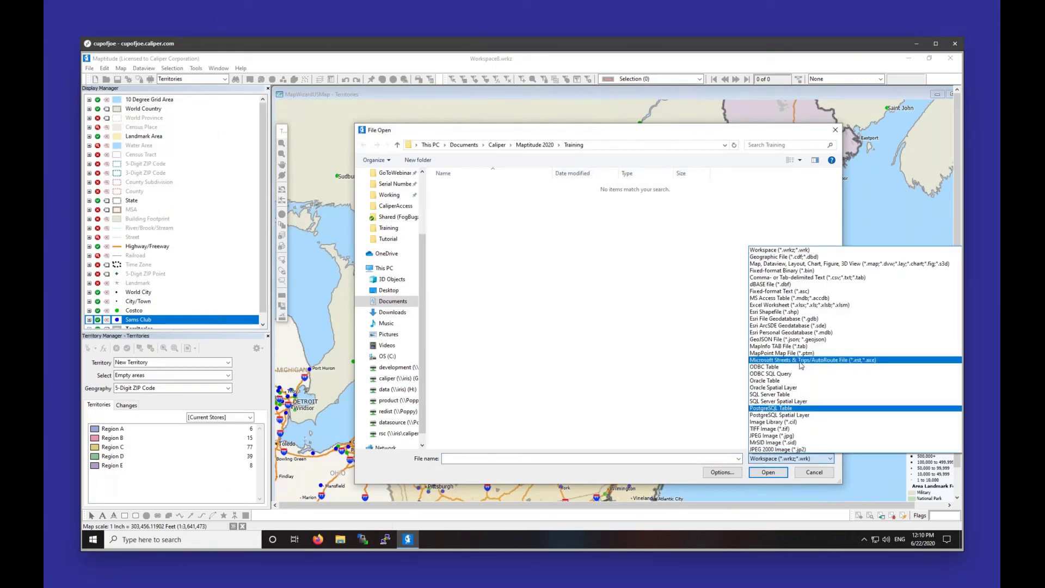
click(802, 365)
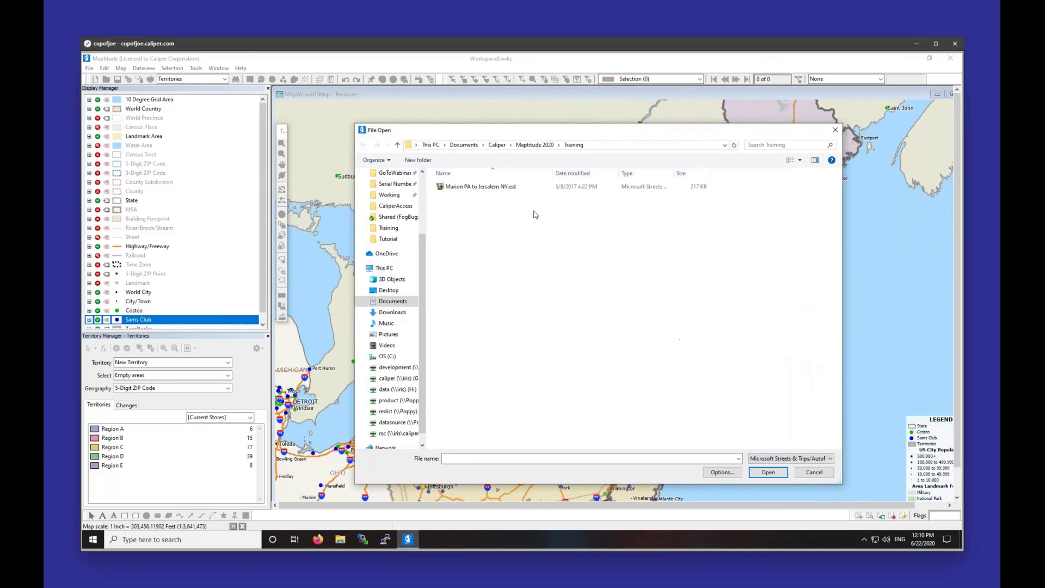
double_click(515, 187)
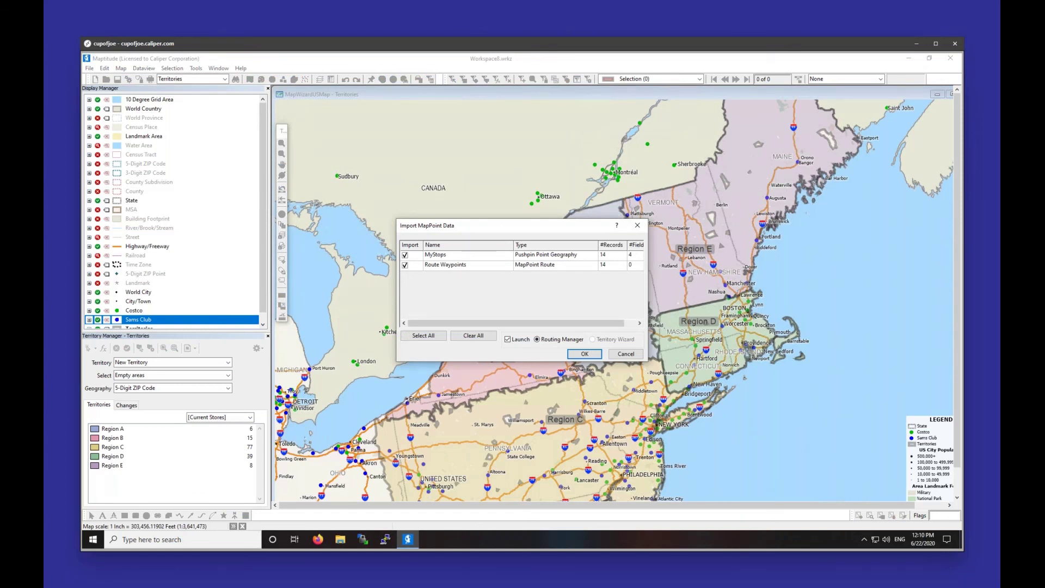
Step: Import both the MyStops pushpins and the Route Waypoints, with the Routing Manager set to launch
click(440, 255)
click(449, 267)
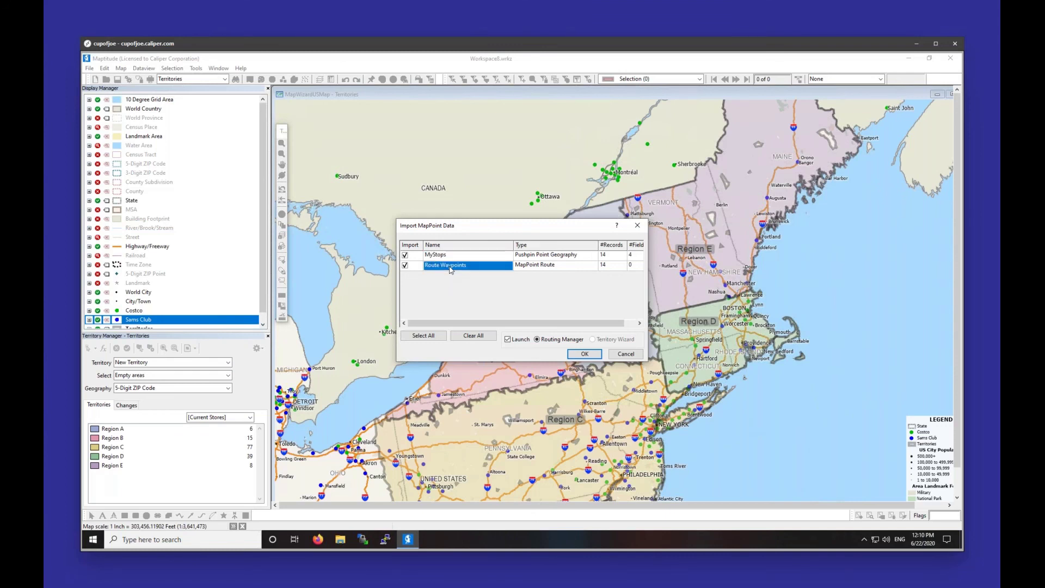
click(450, 257)
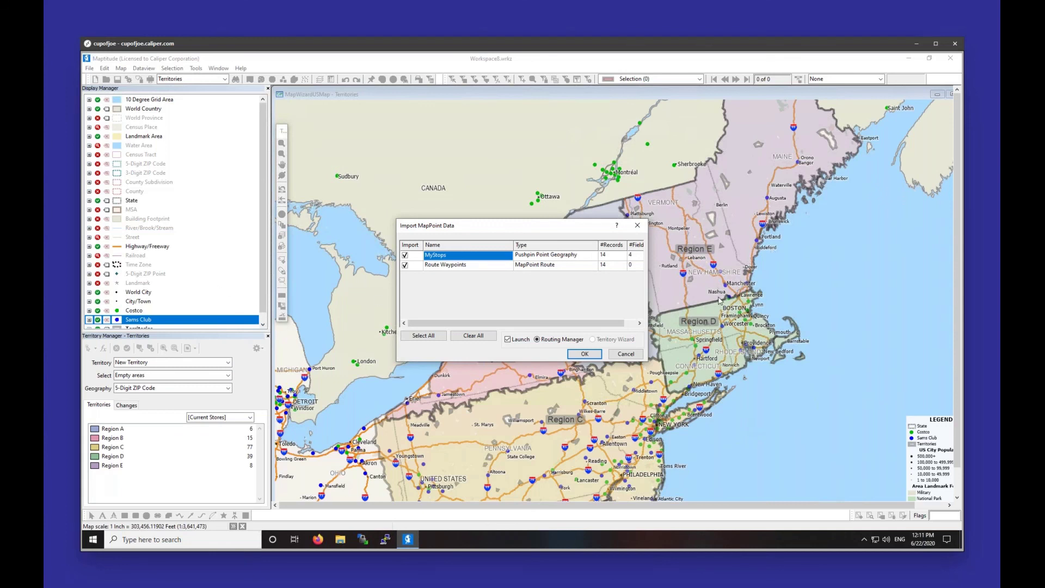
click(446, 268)
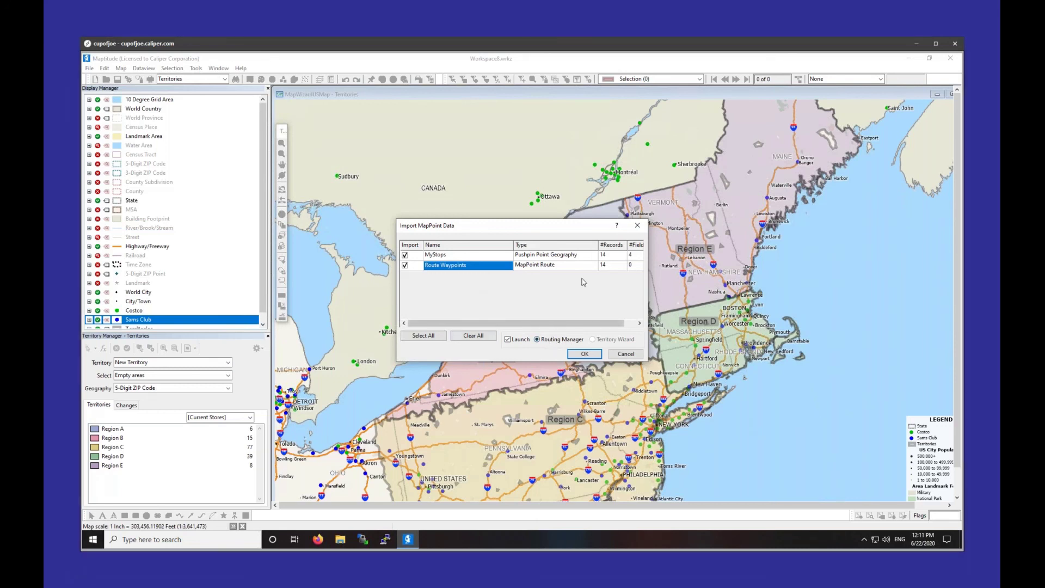
click(599, 357)
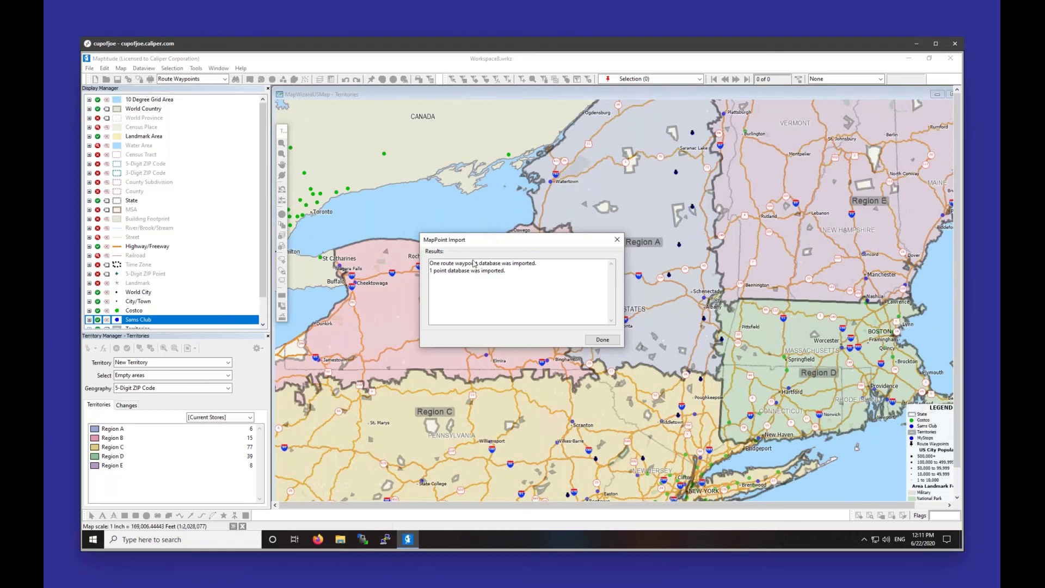
Step: Close the import results, accept the routing disclaimer, and look through the stops of the imported route's itinerary
click(474, 264)
click(474, 271)
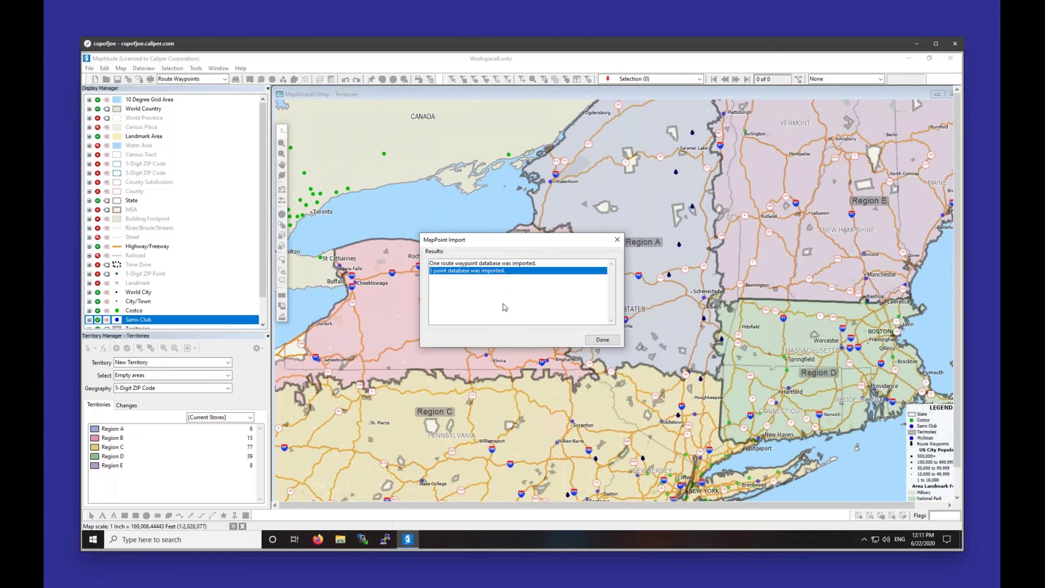
click(598, 342)
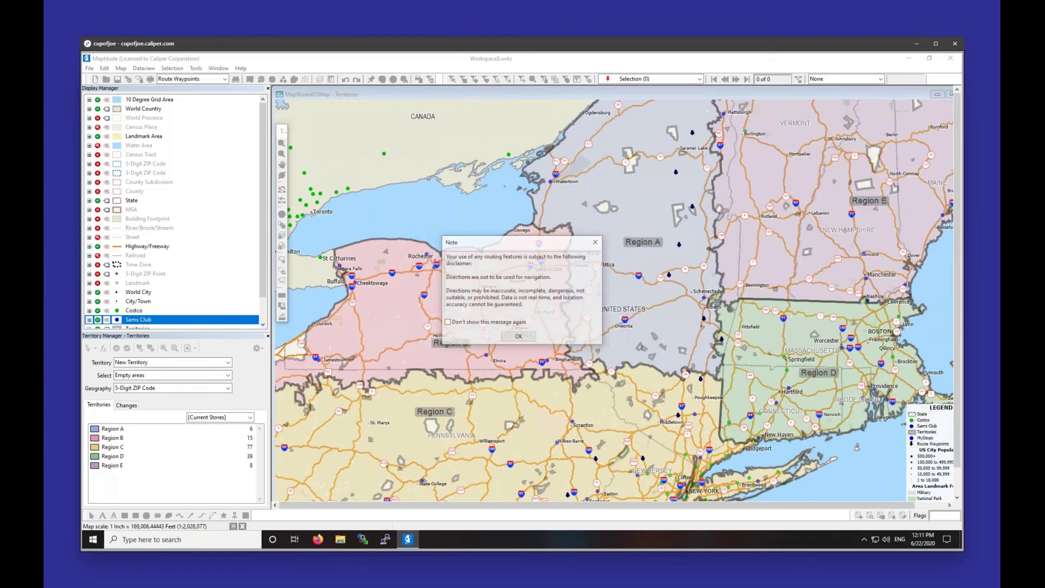
click(517, 337)
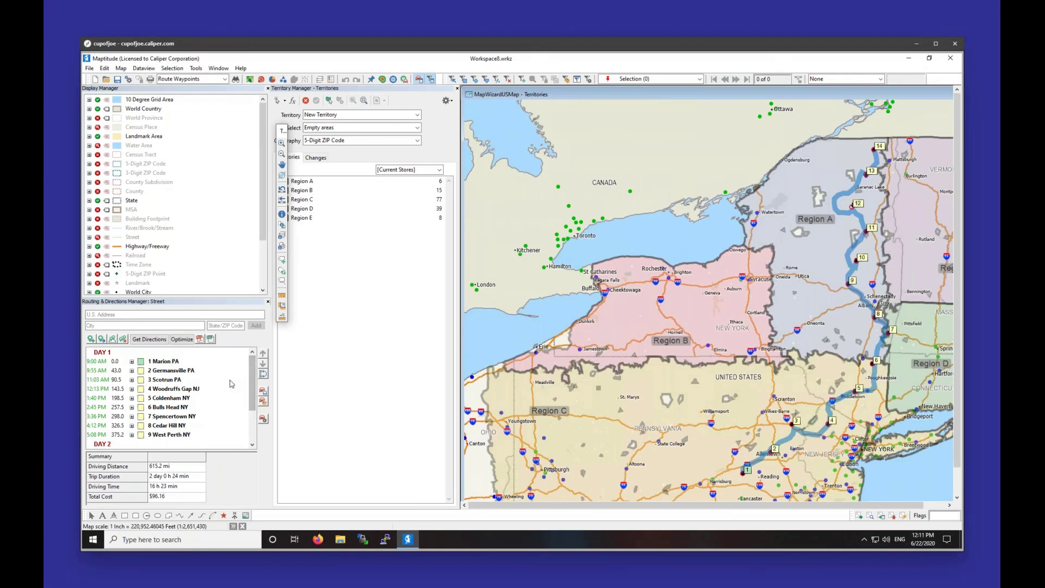
scroll(229, 385, down, 2)
scroll(229, 385, up, 2)
Step: Find the tutorial "Finding Shortest Paths and Routes with Maptitude" in the Maptitude Learning Portal, highlight its web address, and return to Maptitude
click(241, 68)
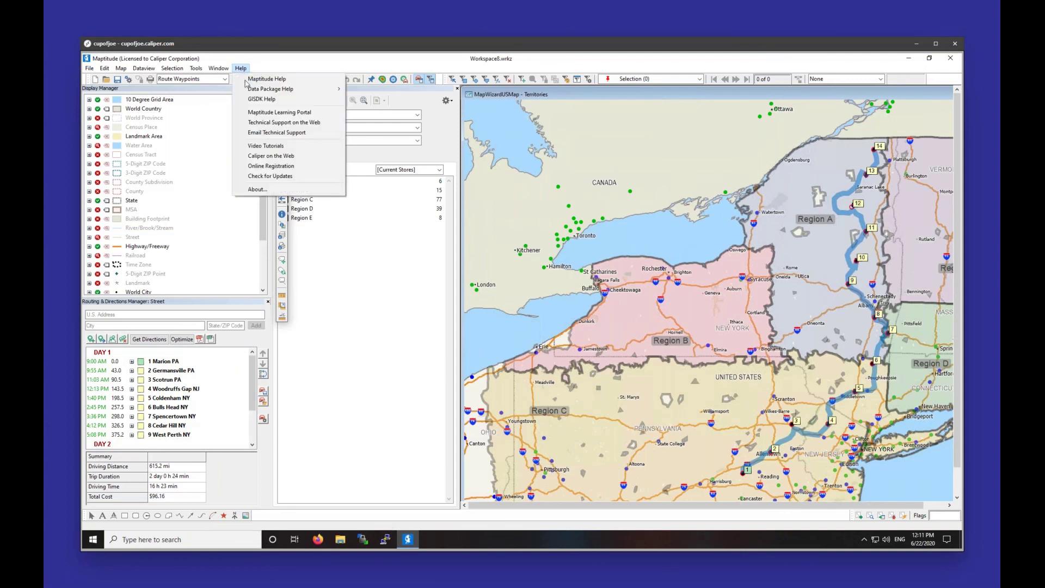
click(245, 113)
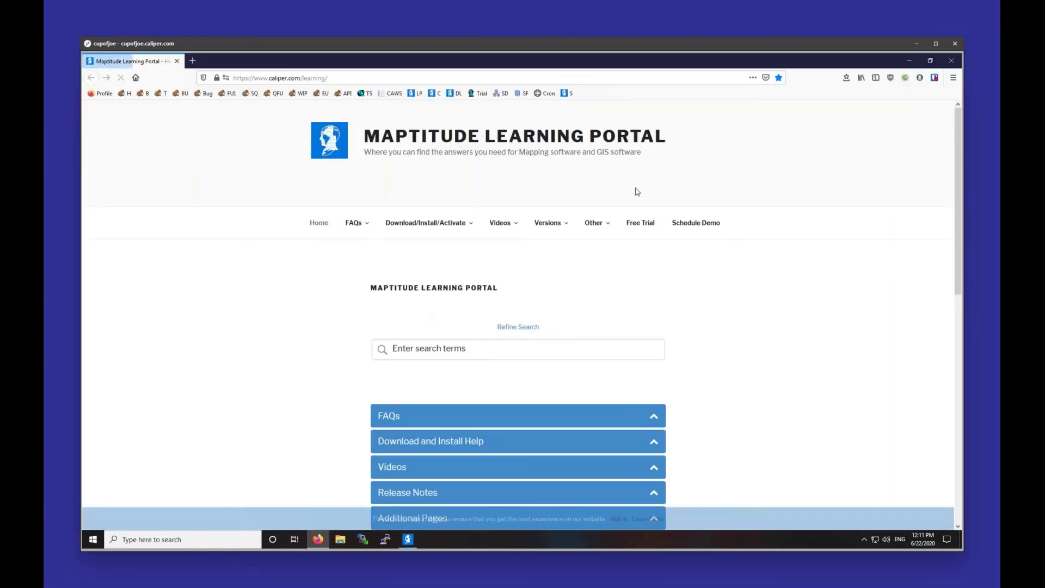
mouse_move(506, 222)
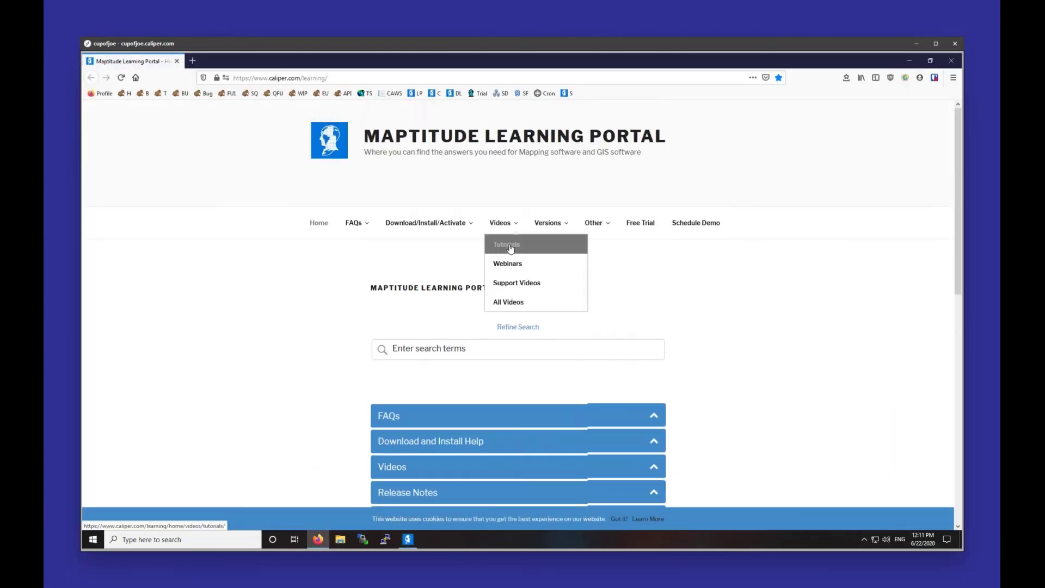
click(510, 248)
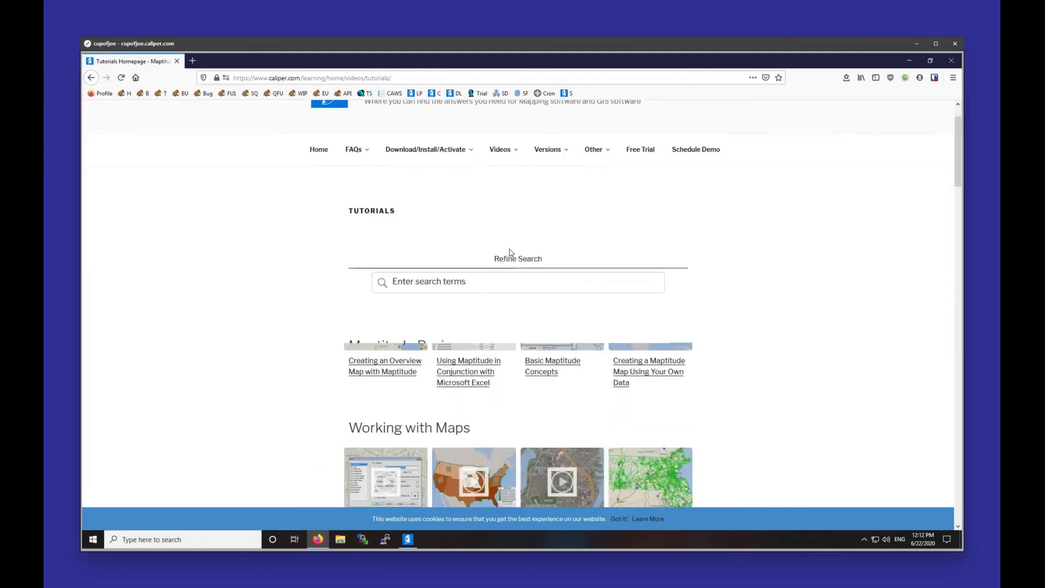
scroll(511, 252, down, 10)
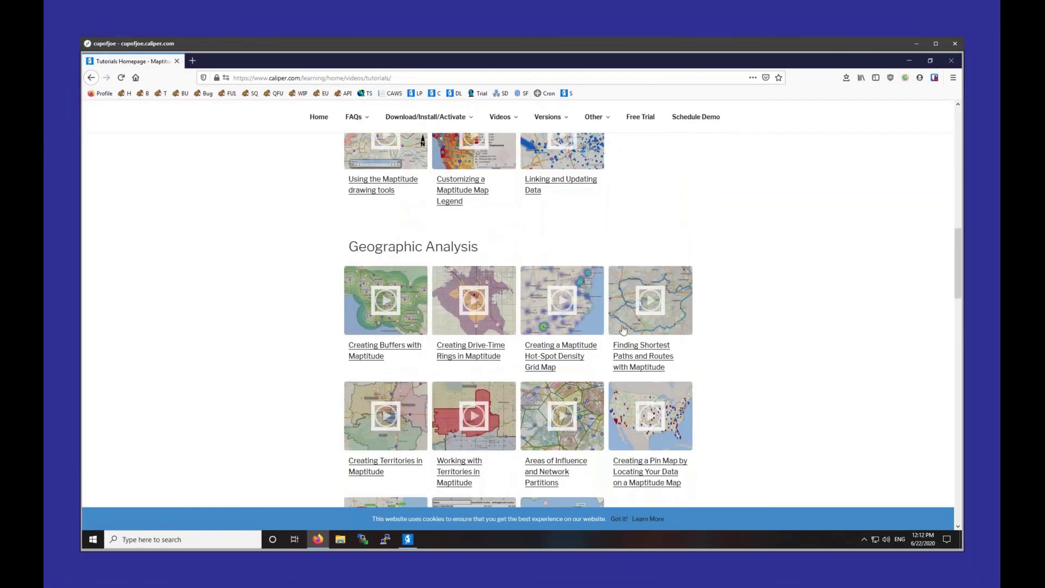
click(624, 330)
click(350, 76)
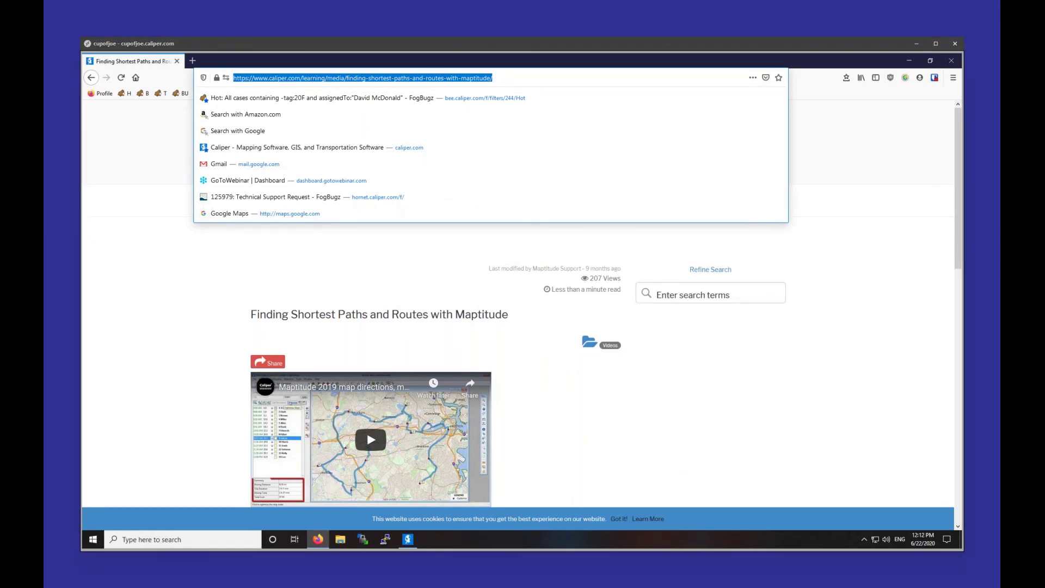
click(951, 60)
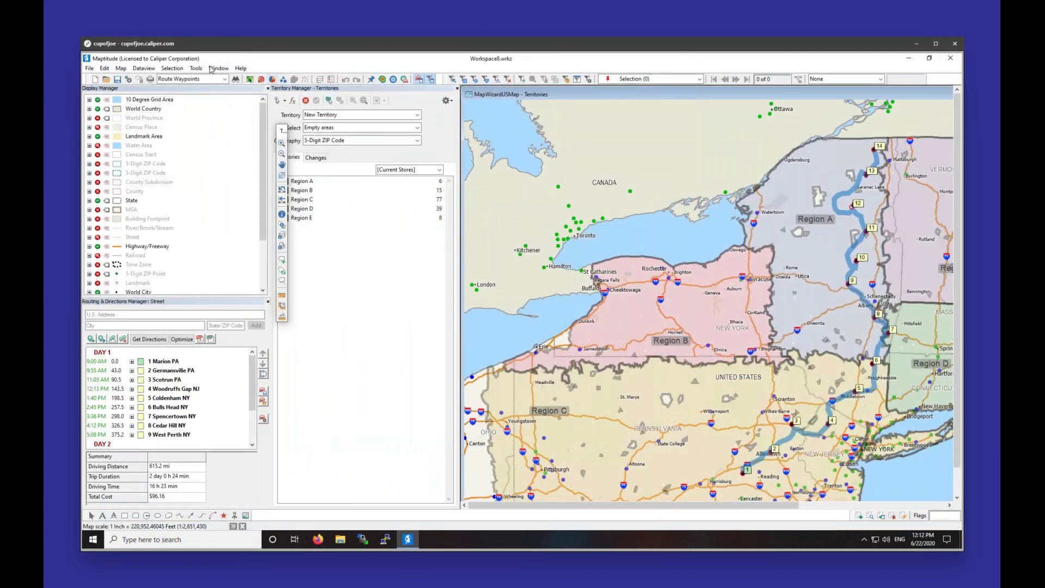
Step: Reopen the Maptitude Learning Portal from the help resources and browse the video tutorials page
click(241, 69)
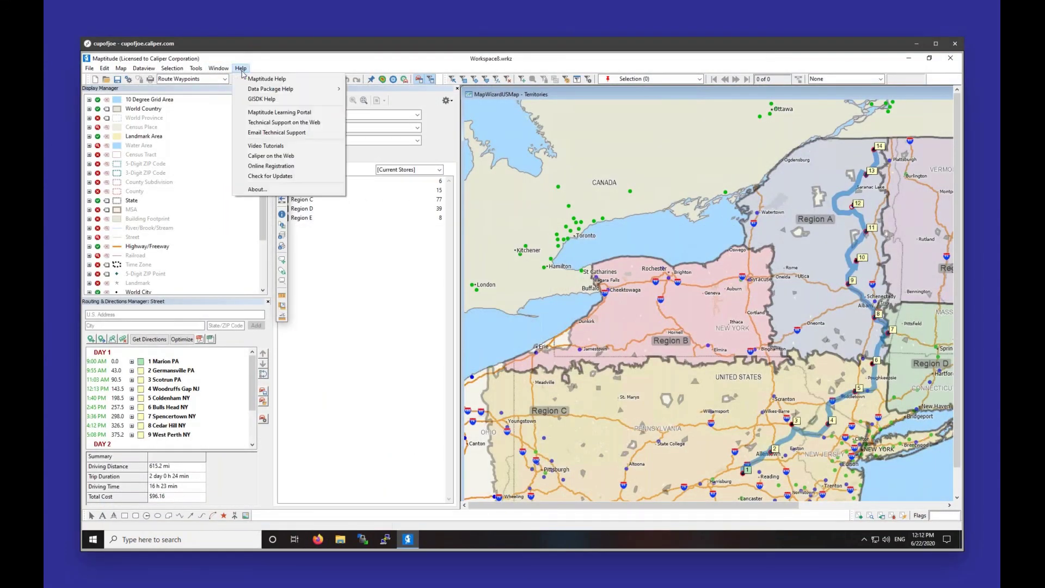
click(249, 114)
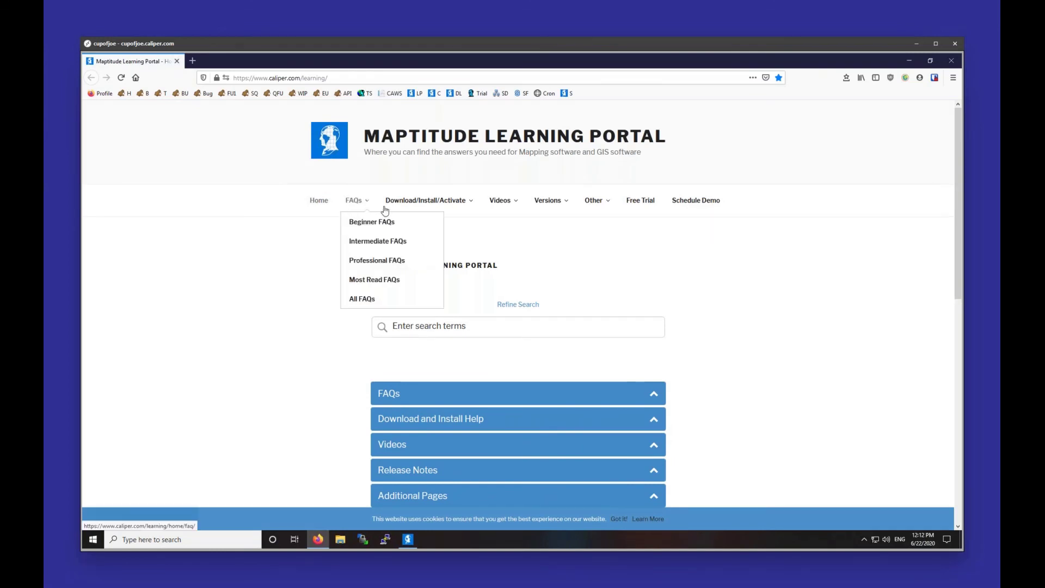
mouse_move(382, 203)
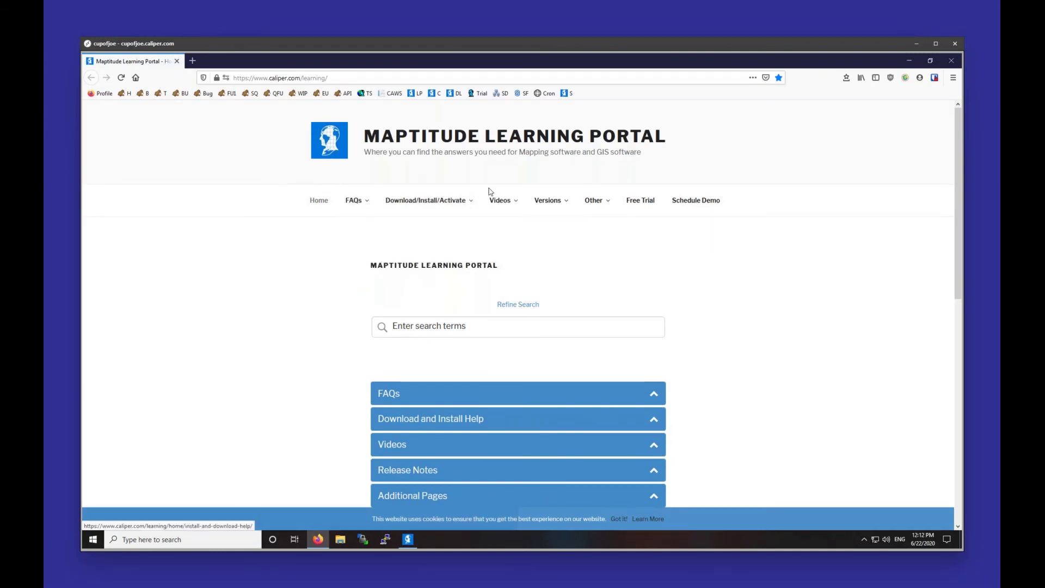
mouse_move(497, 199)
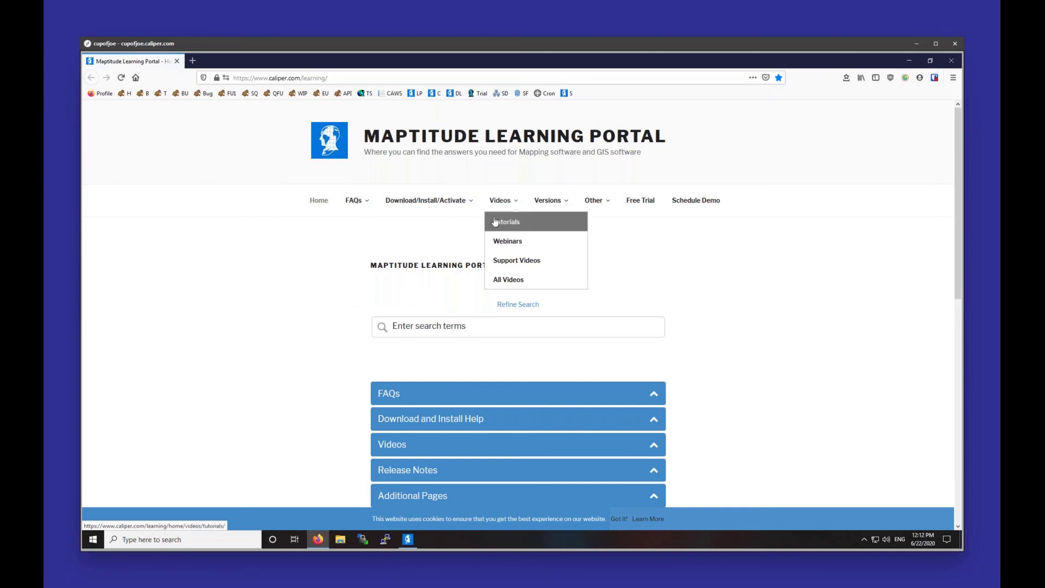
click(494, 221)
scroll(735, 256, down, 10)
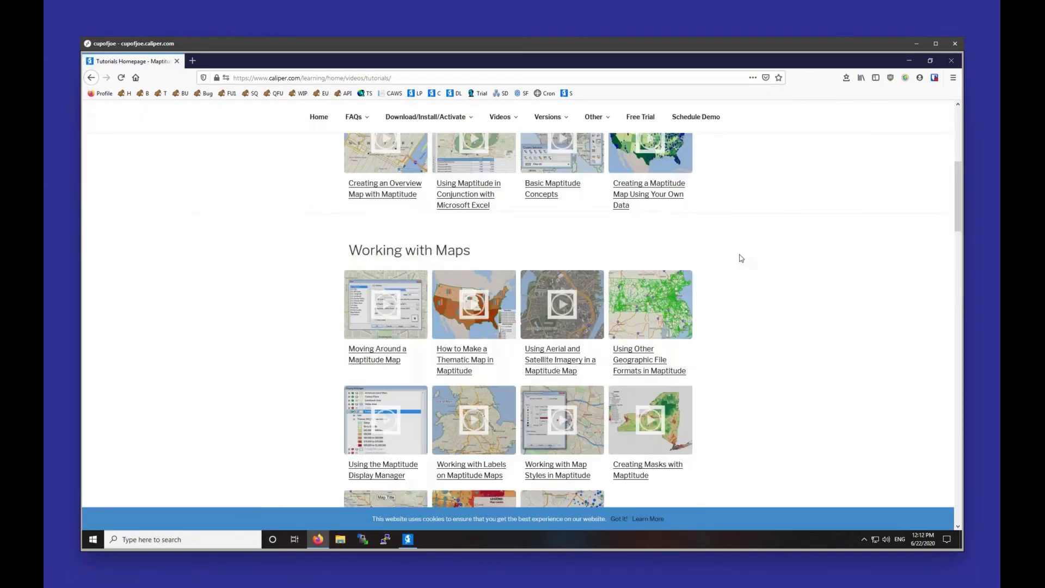
scroll(724, 253, up, 10)
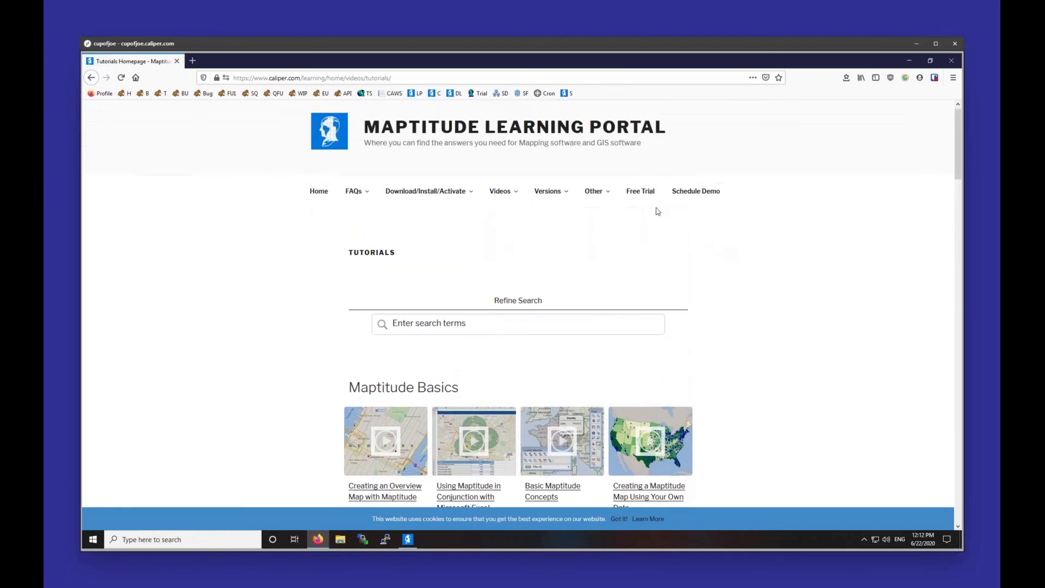
Step: Browse the portal's webinar recordings, including those for former MapPoint users, and close the browser
mouse_move(515, 211)
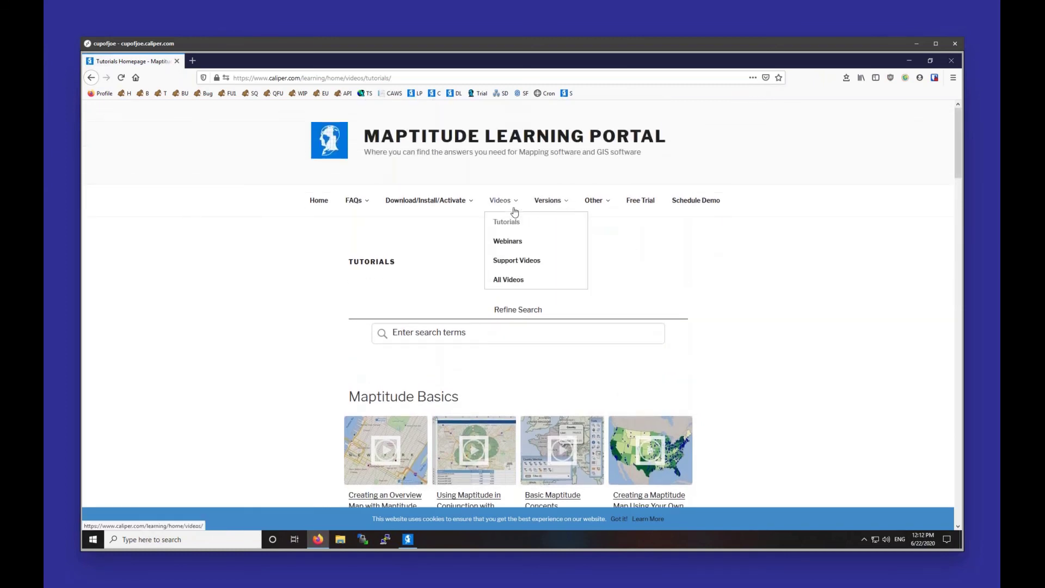
click(508, 241)
scroll(786, 280, down, 10)
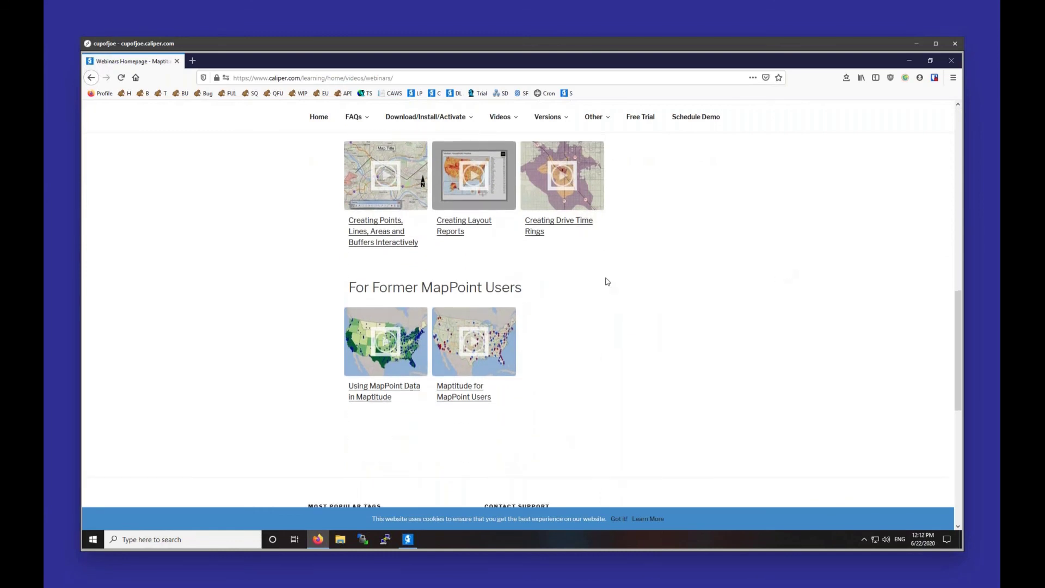
scroll(607, 282, up, 5)
scroll(606, 281, up, 4)
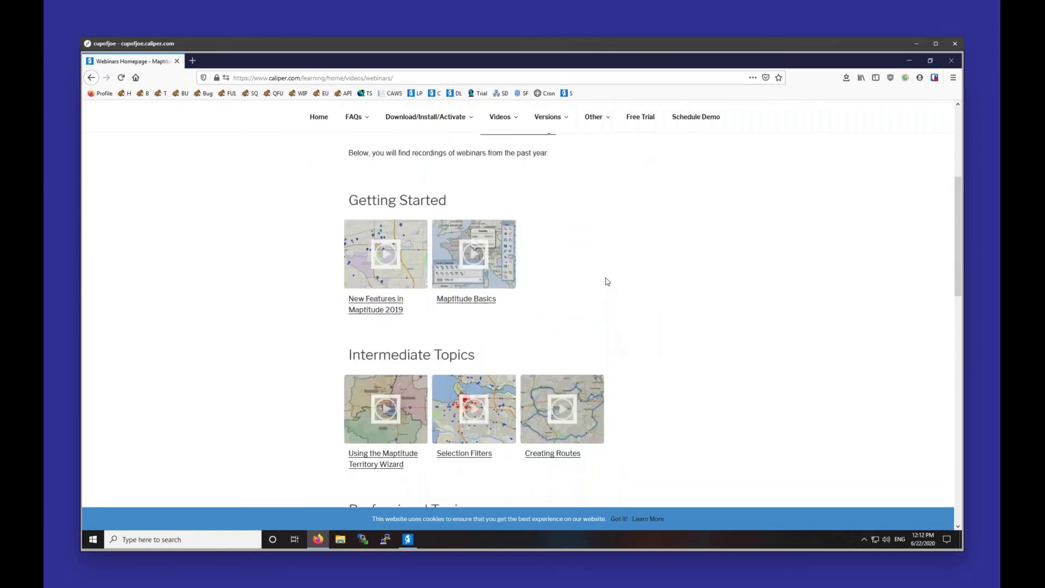
click(952, 61)
Step: Look at where a copy of the workspace can be saved and under what file name, and close without saving
mouse_move(799, 198)
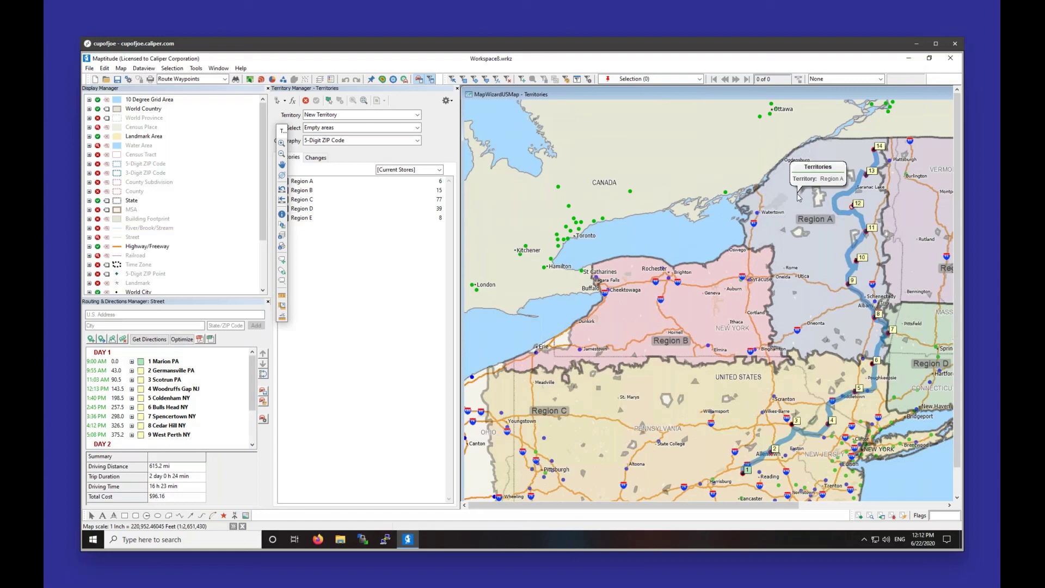
click(89, 69)
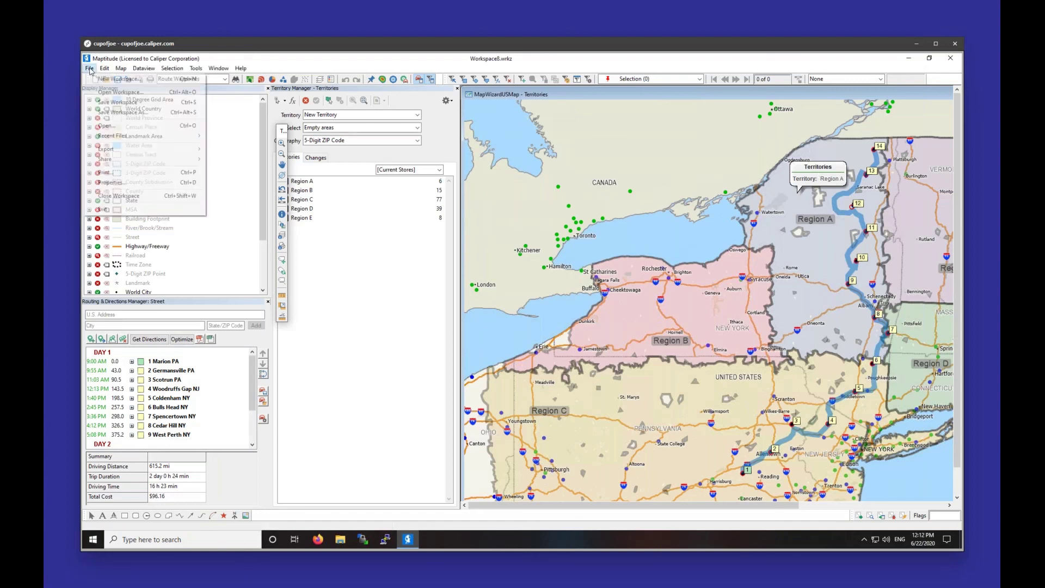
click(109, 112)
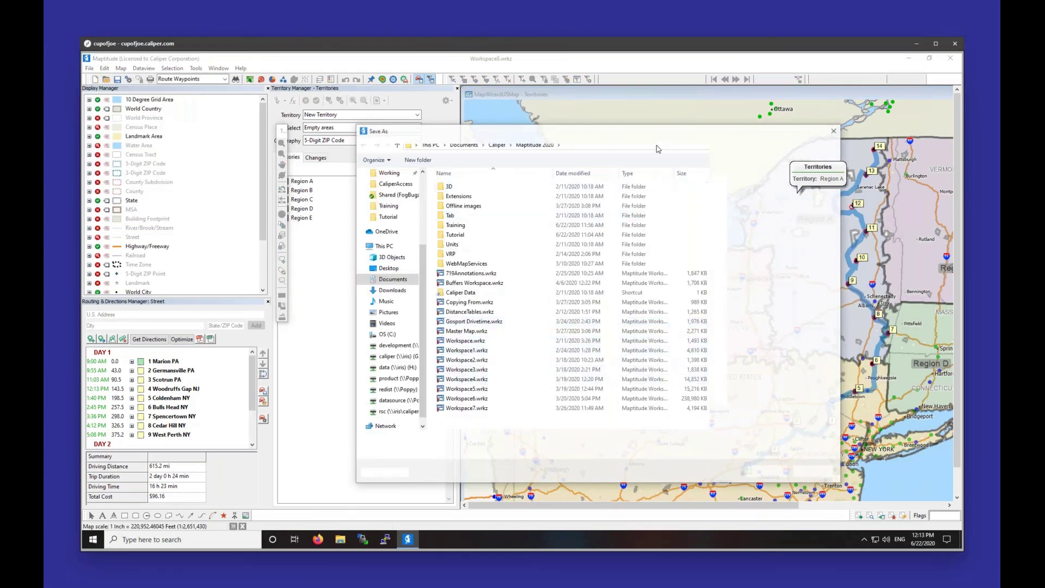
click(632, 144)
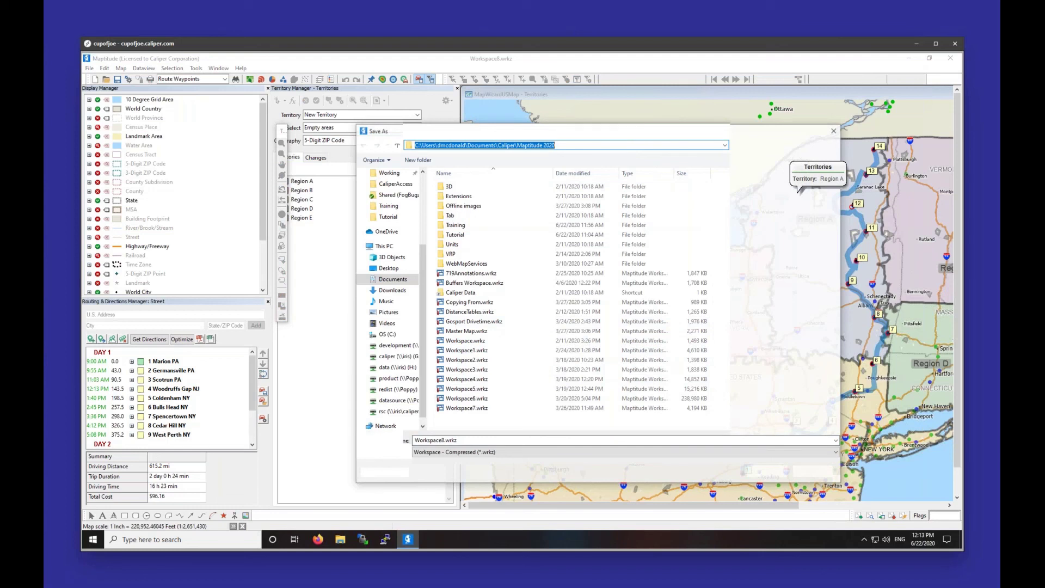
click(516, 441)
click(513, 440)
double_click(512, 440)
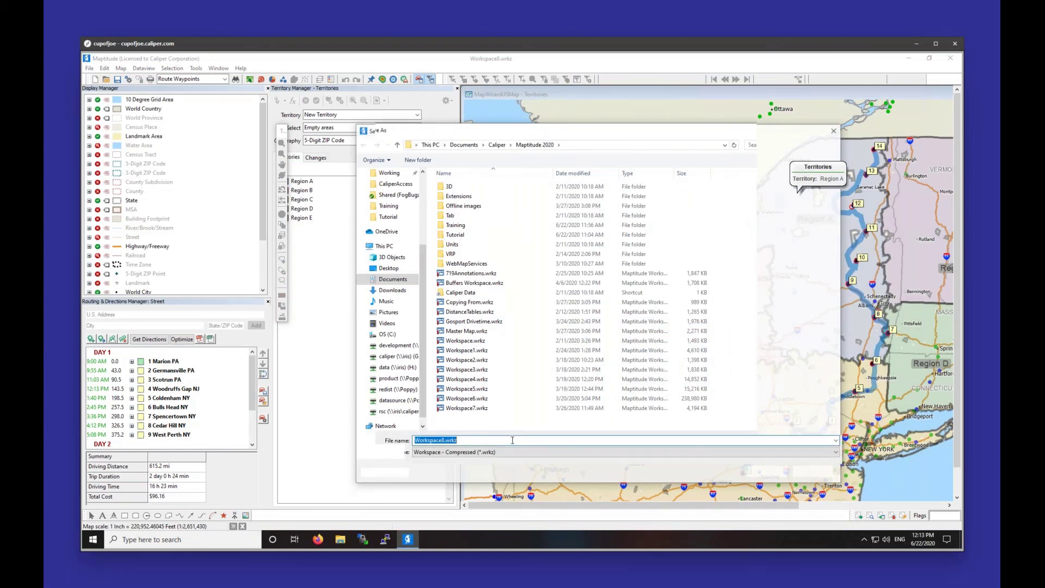
click(513, 439)
double_click(510, 436)
click(837, 133)
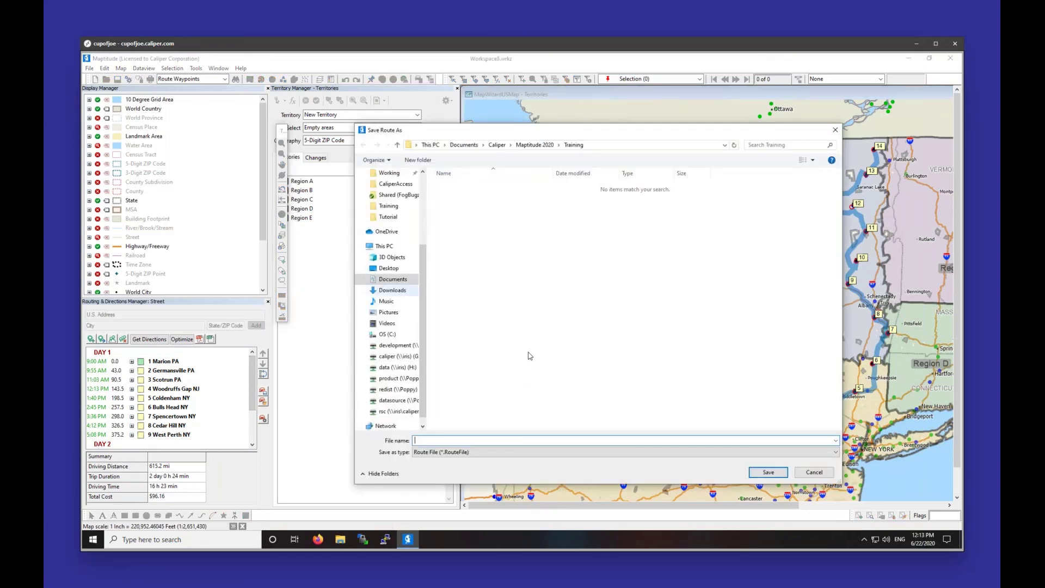
Step: Look at the options for saving the imported route as a Route File in the Training folder, and close without saving
click(833, 132)
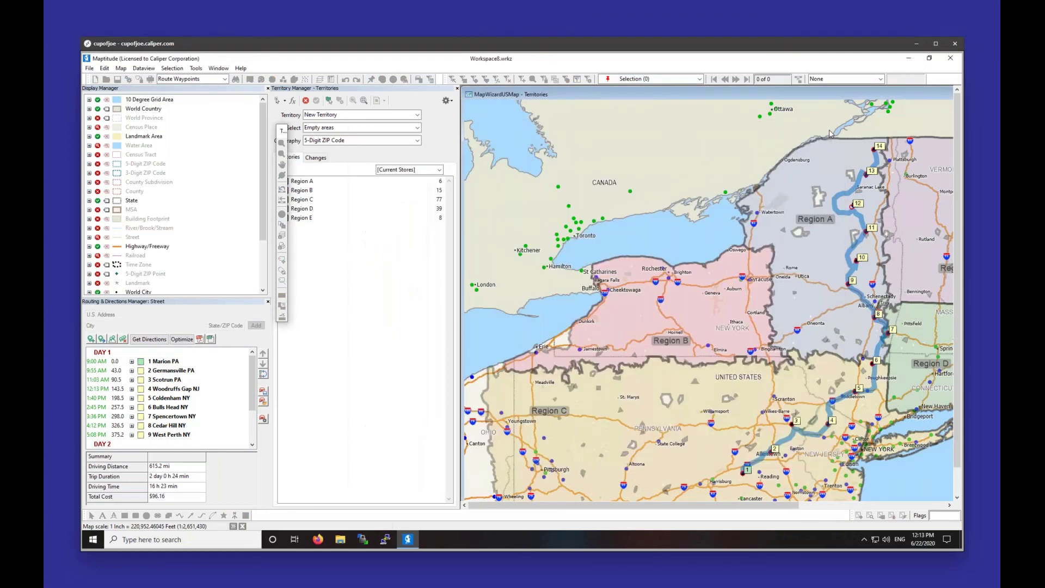
click(263, 399)
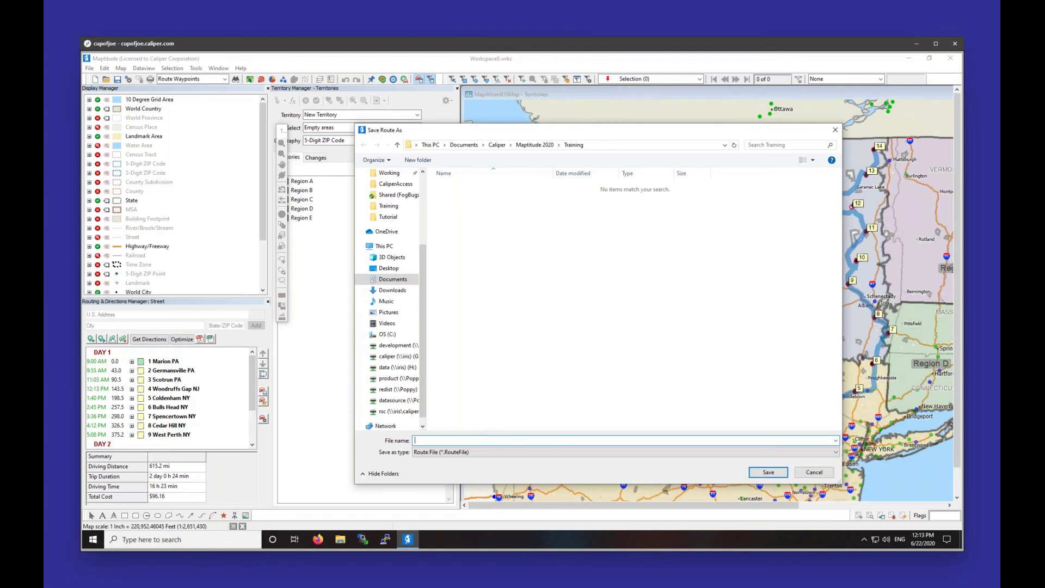
click(456, 451)
click(456, 452)
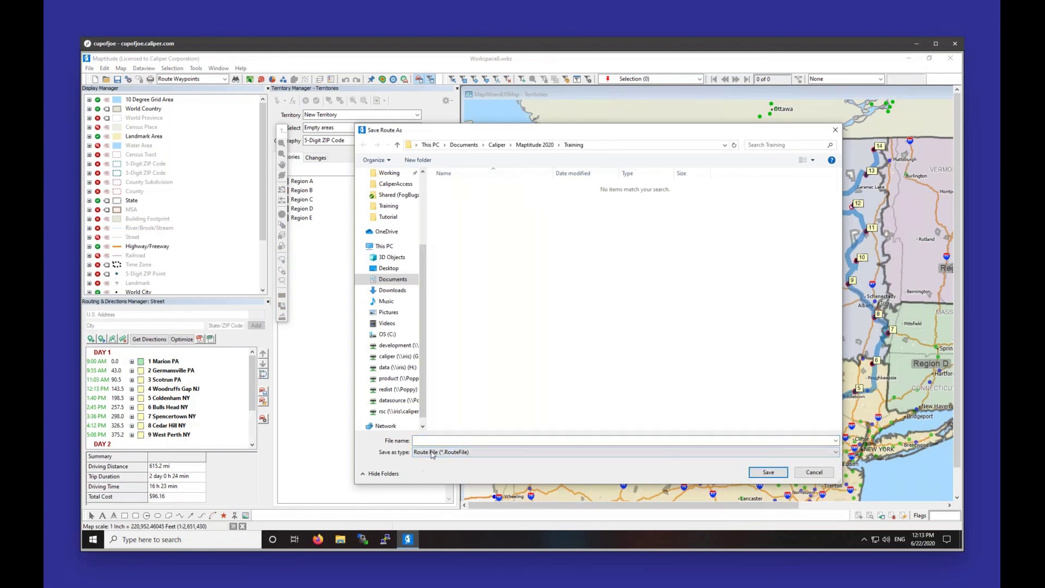
click(836, 131)
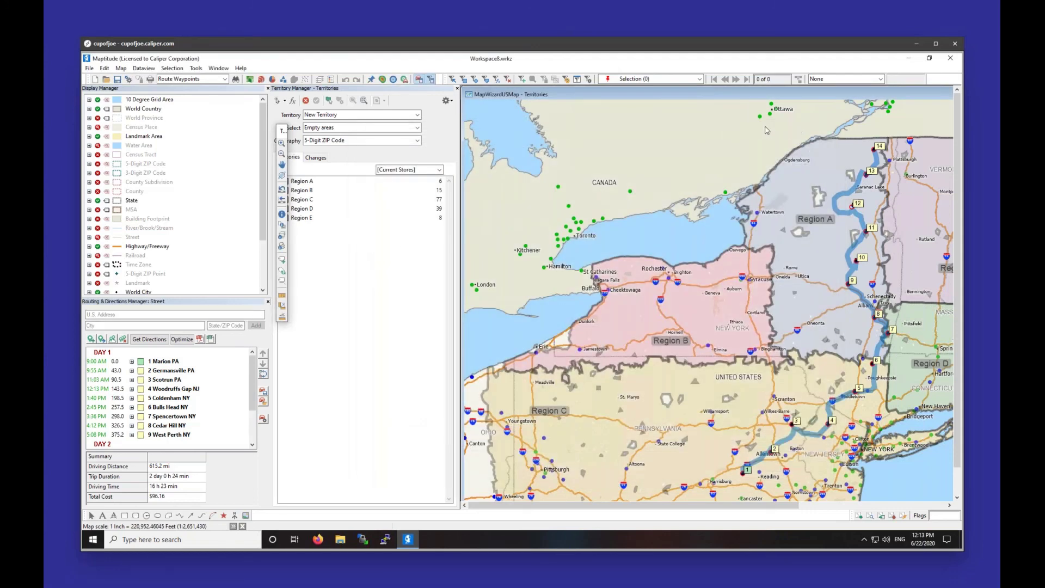
Step: Look at how a saved workspace is opened from the Training folder, and cancel without opening one
click(91, 68)
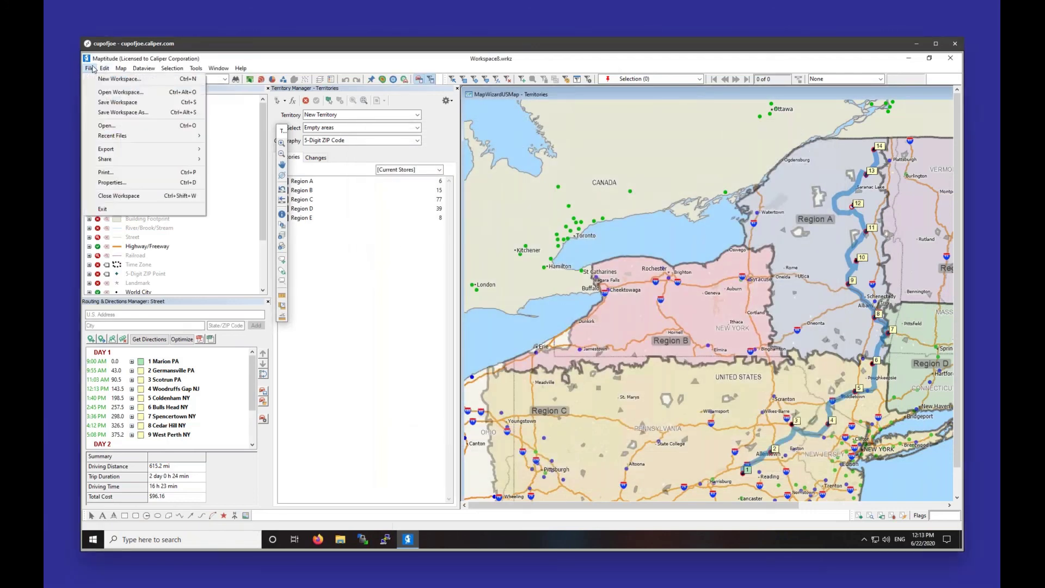
click(96, 95)
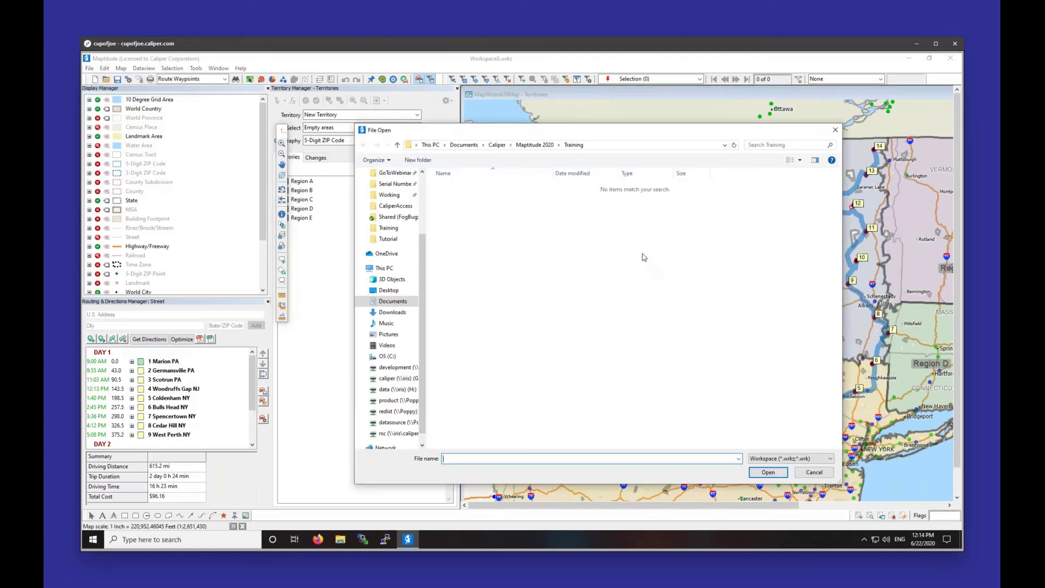
click(834, 131)
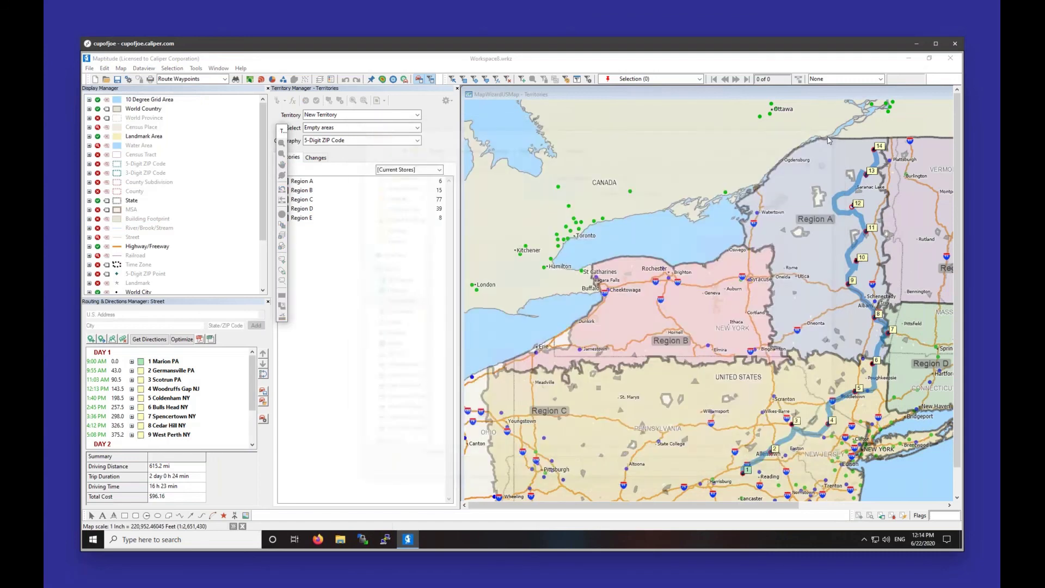